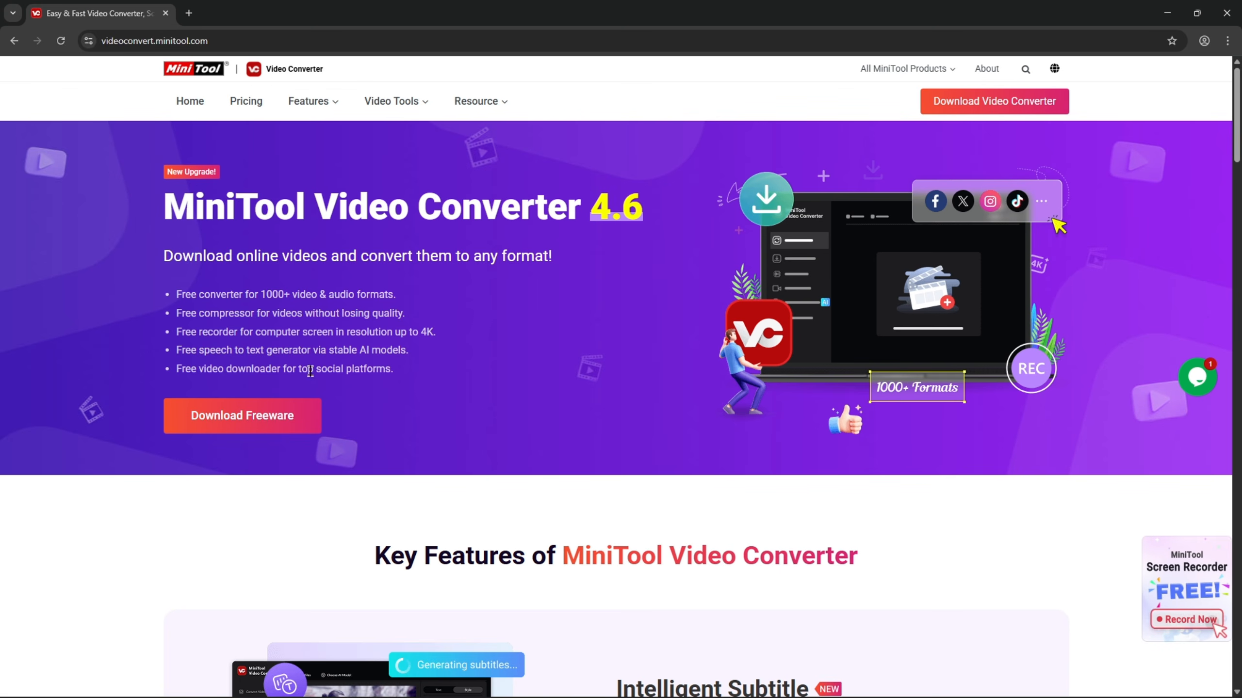
Step: Read through the key features of MiniTool Video Converter on its product page, from Intelligent Subtitle to Convert Video and Capture Screen
{"action": "scroll", "coordinate": [288, 397], "scroll_direction": "down", "scroll_amount": 2}
{"action": "scroll", "coordinate": [322, 381], "scroll_direction": "down", "scroll_amount": 5}
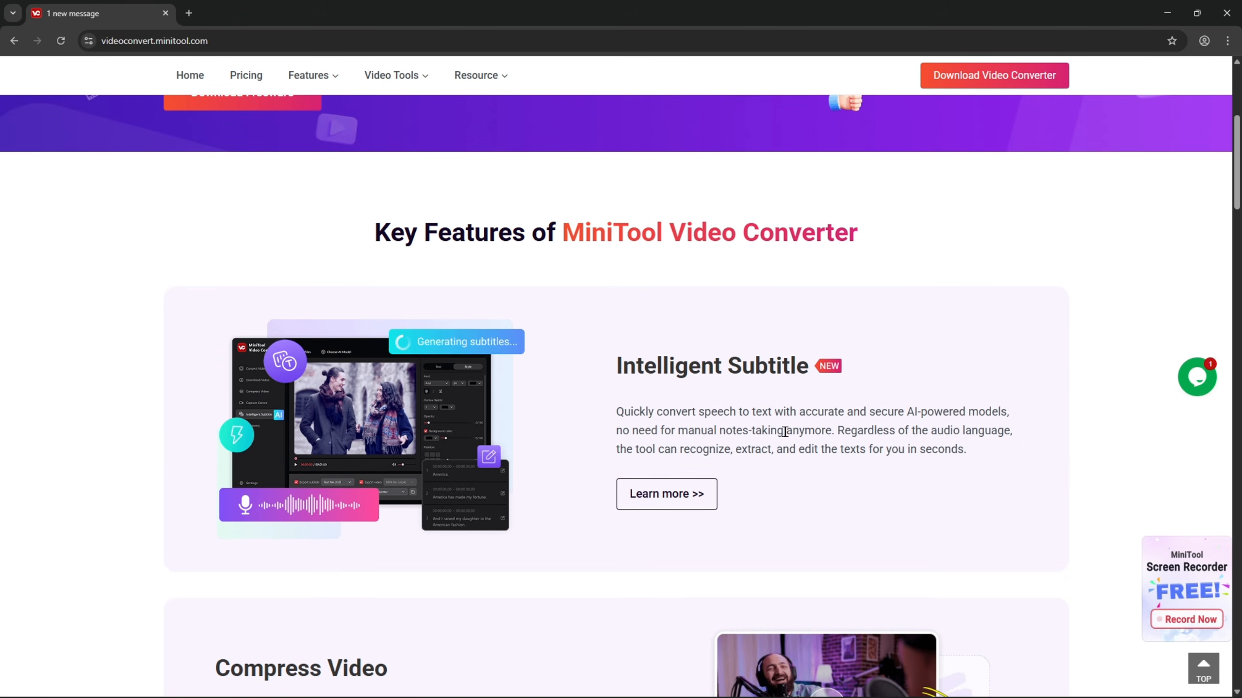
{"action": "scroll", "coordinate": [753, 443], "scroll_direction": "down", "scroll_amount": 1}
{"action": "scroll", "coordinate": [745, 404], "scroll_direction": "down", "scroll_amount": 6}
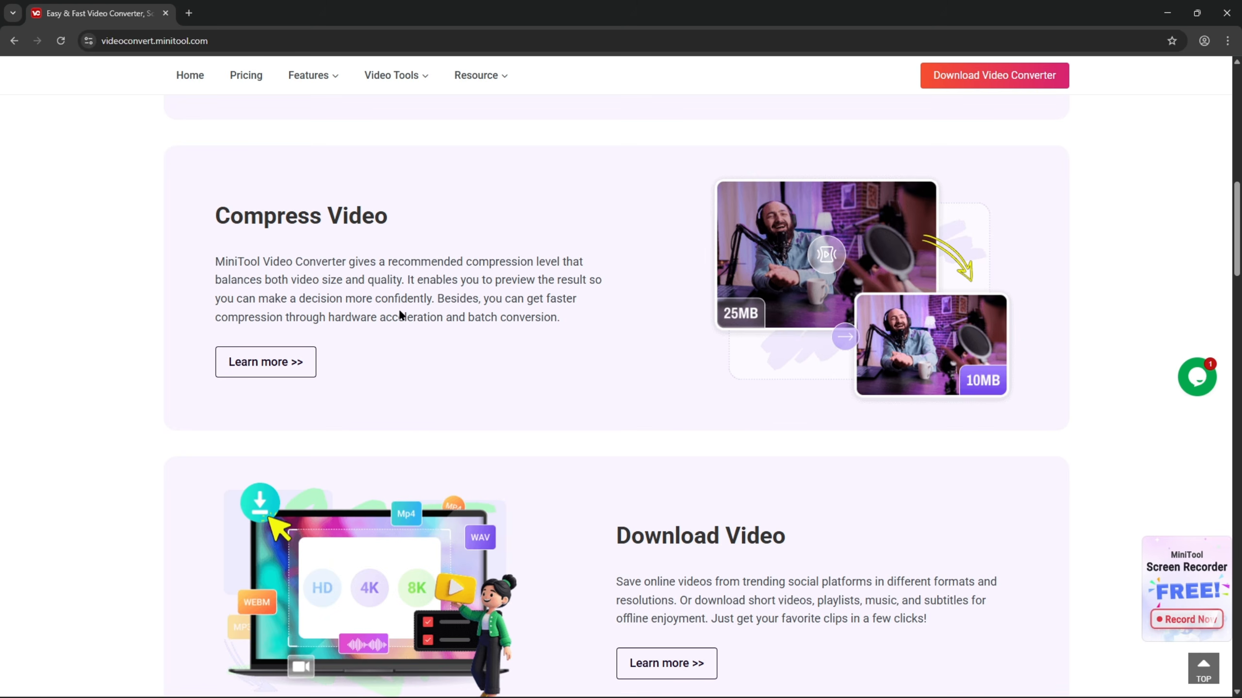
{"action": "scroll", "coordinate": [454, 334], "scroll_direction": "down", "scroll_amount": 1}
{"action": "scroll", "coordinate": [454, 330], "scroll_direction": "down", "scroll_amount": 4}
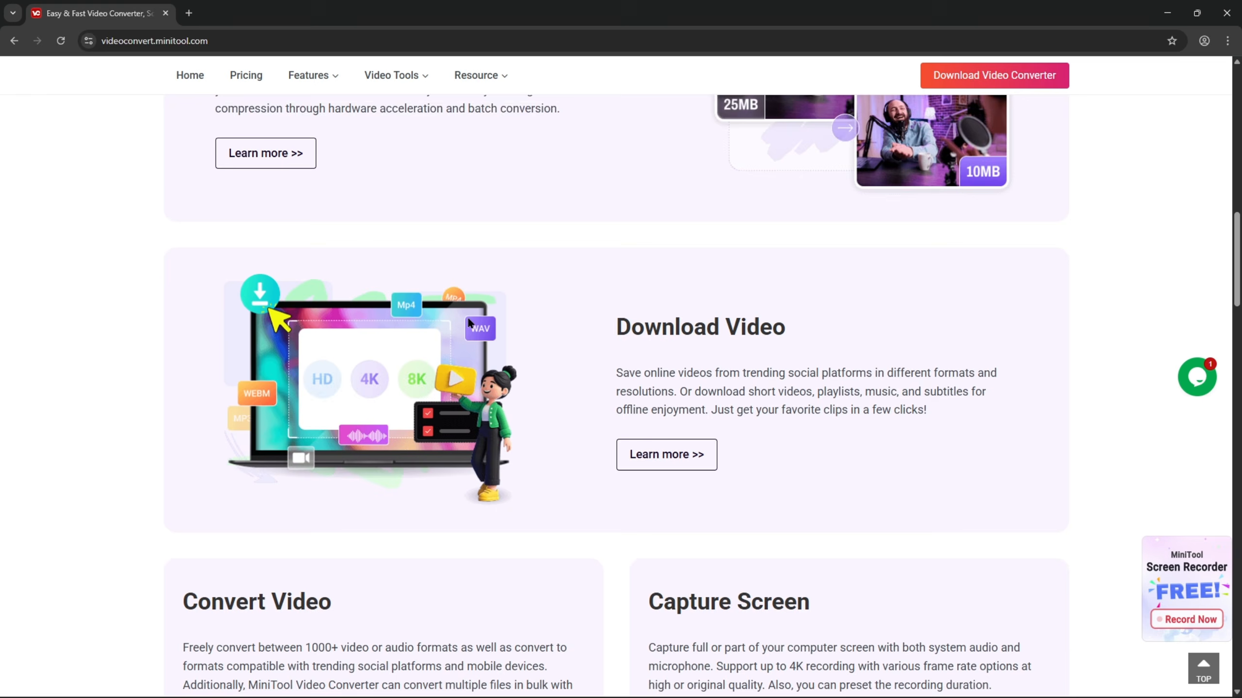
{"action": "scroll", "coordinate": [582, 345], "scroll_direction": "down", "scroll_amount": 6}
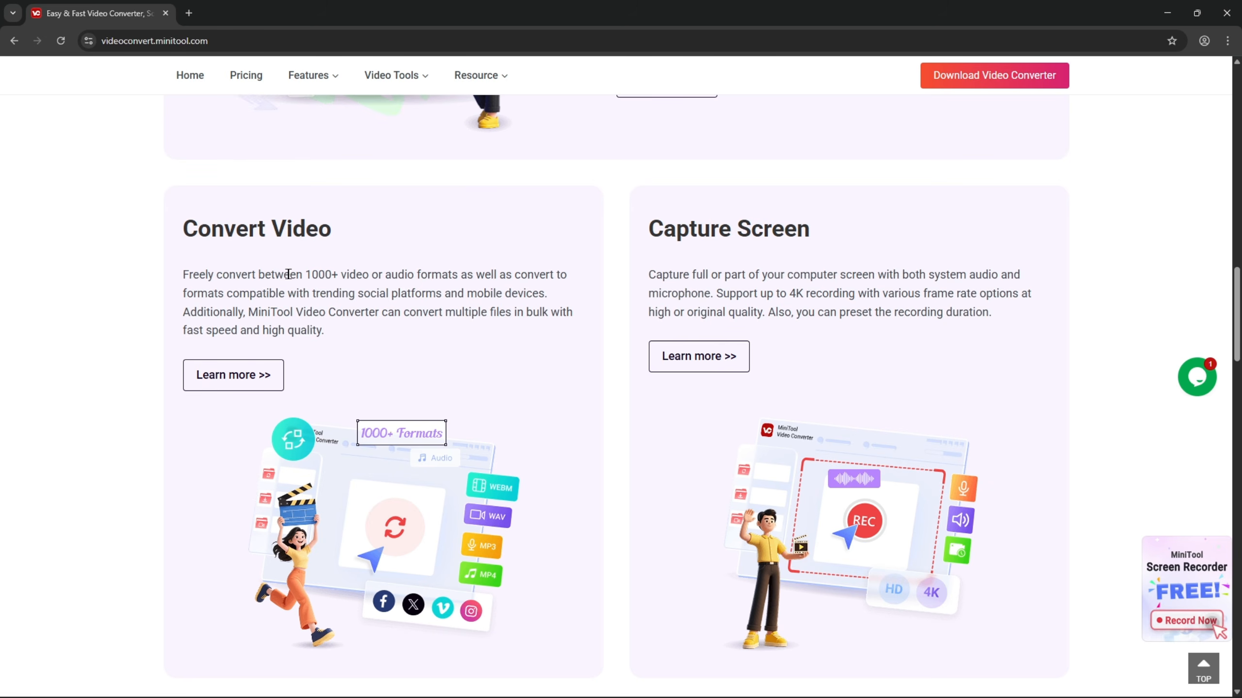
{"action": "left_click_drag", "start_coordinate": [318, 274], "coordinate": [363, 275]}
{"action": "left_click", "coordinate": [420, 289]}
{"action": "scroll", "coordinate": [751, 269], "scroll_direction": "down", "scroll_amount": 2}
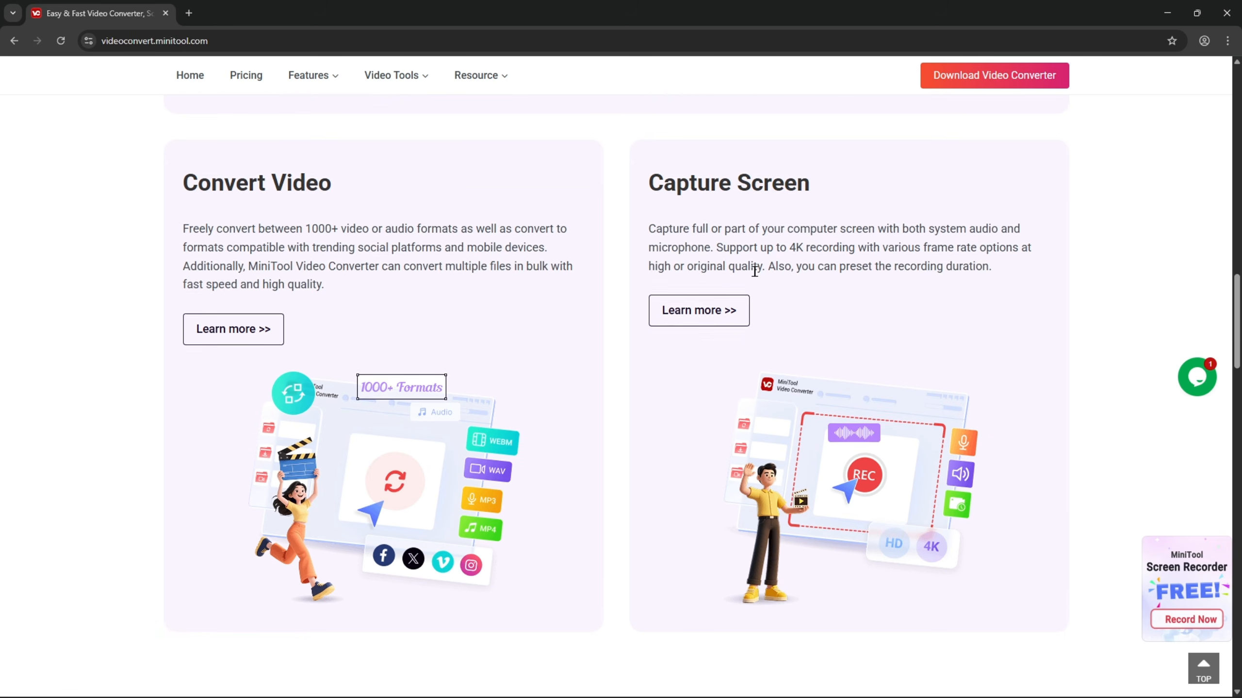
{"action": "scroll", "coordinate": [772, 241], "scroll_direction": "up", "scroll_amount": 1}
{"action": "scroll", "coordinate": [878, 274], "scroll_direction": "up", "scroll_amount": 1}
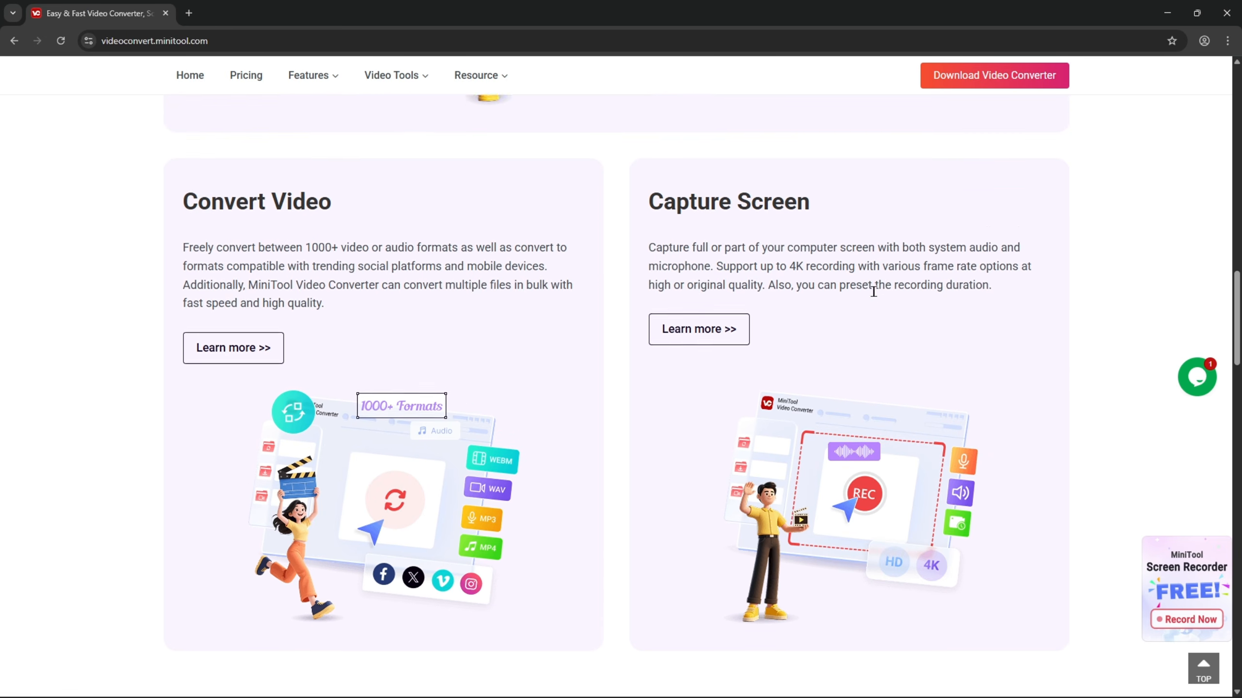
Step: Review the reasons to choose MiniTool Video Converter and its system requirements on the product page
{"action": "scroll", "coordinate": [660, 301], "scroll_direction": "down", "scroll_amount": 5}
{"action": "scroll", "coordinate": [454, 312], "scroll_direction": "down", "scroll_amount": 8}
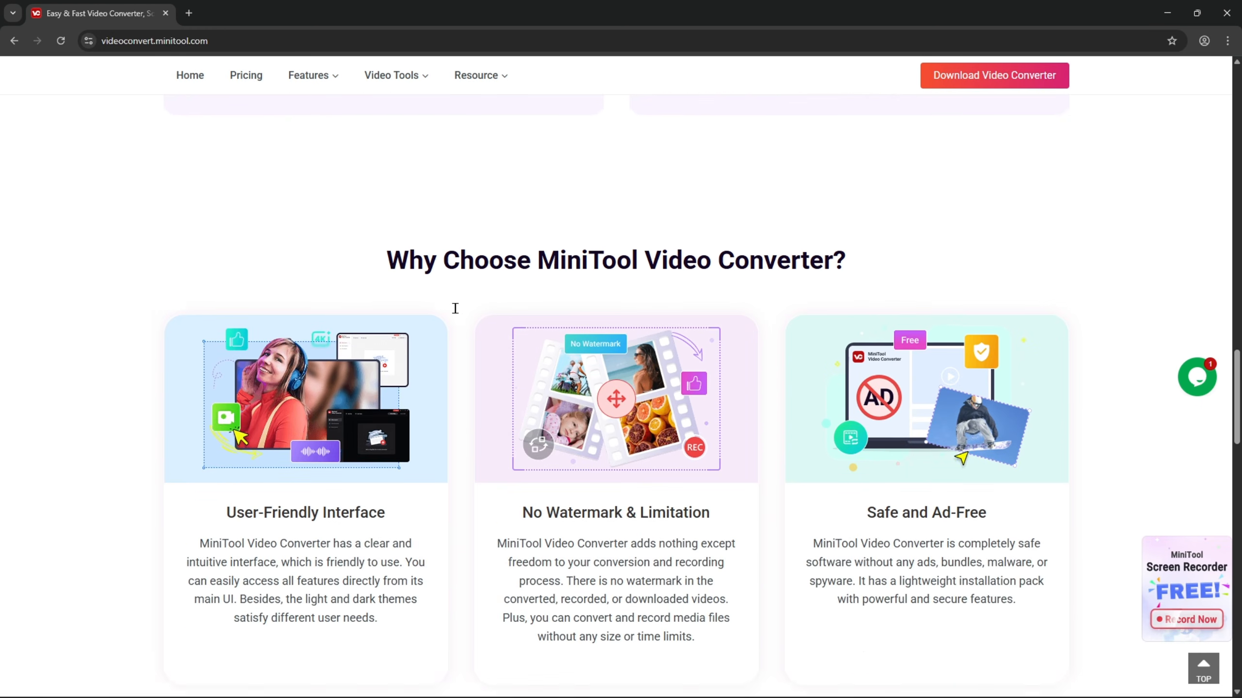
{"action": "scroll", "coordinate": [348, 335], "scroll_direction": "up", "scroll_amount": 2}
{"action": "scroll", "coordinate": [375, 478], "scroll_direction": "up", "scroll_amount": 1}
{"action": "scroll", "coordinate": [818, 415], "scroll_direction": "down", "scroll_amount": 13}
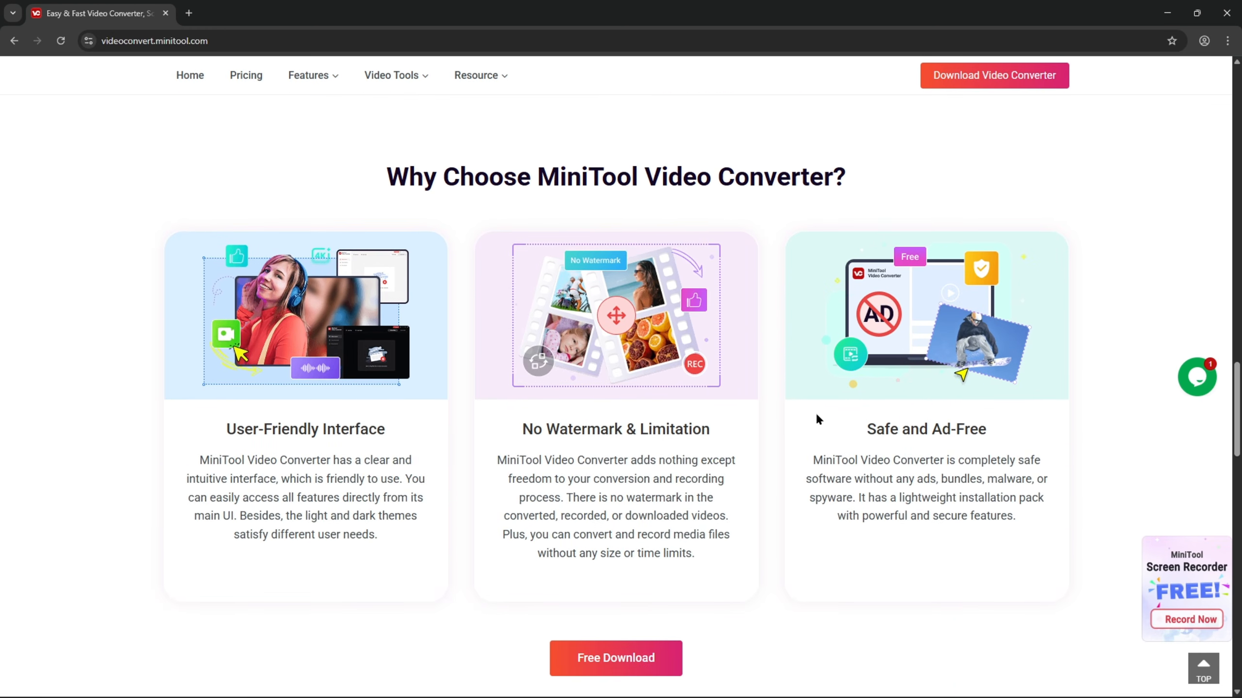
{"action": "scroll", "coordinate": [592, 411], "scroll_direction": "down", "scroll_amount": 6}
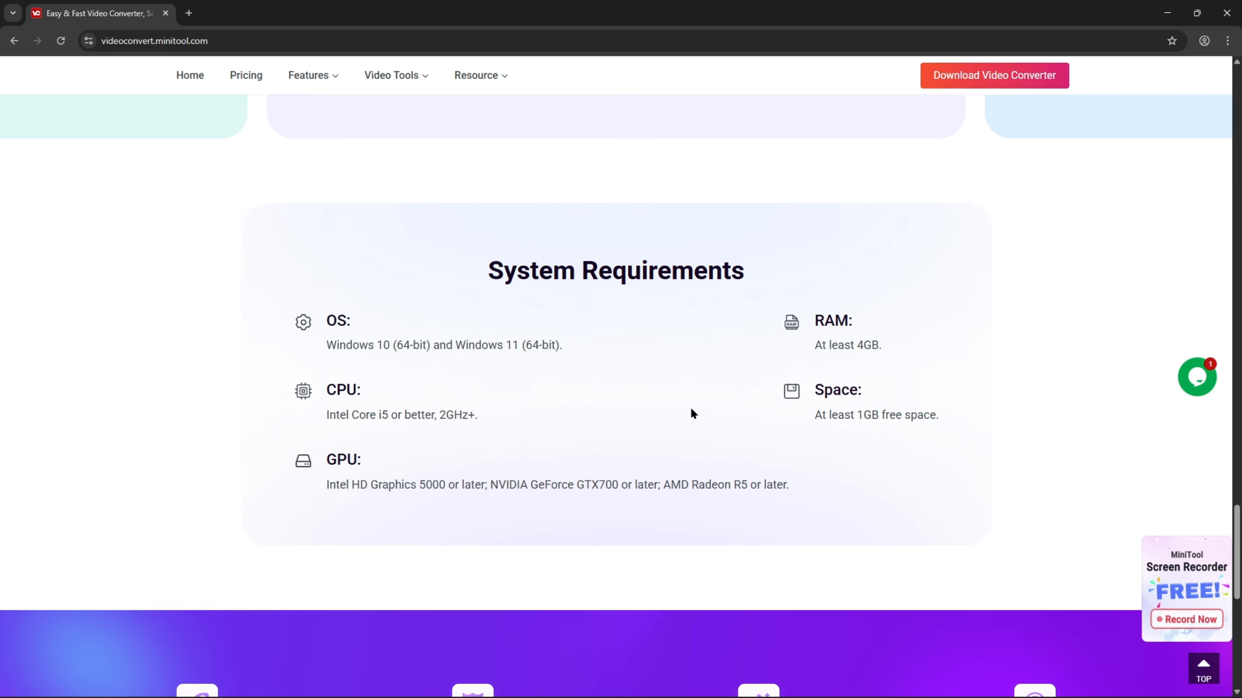
{"action": "scroll", "coordinate": [538, 435], "scroll_direction": "down", "scroll_amount": 2}
{"action": "scroll", "coordinate": [538, 435], "scroll_direction": "up", "scroll_amount": 3}
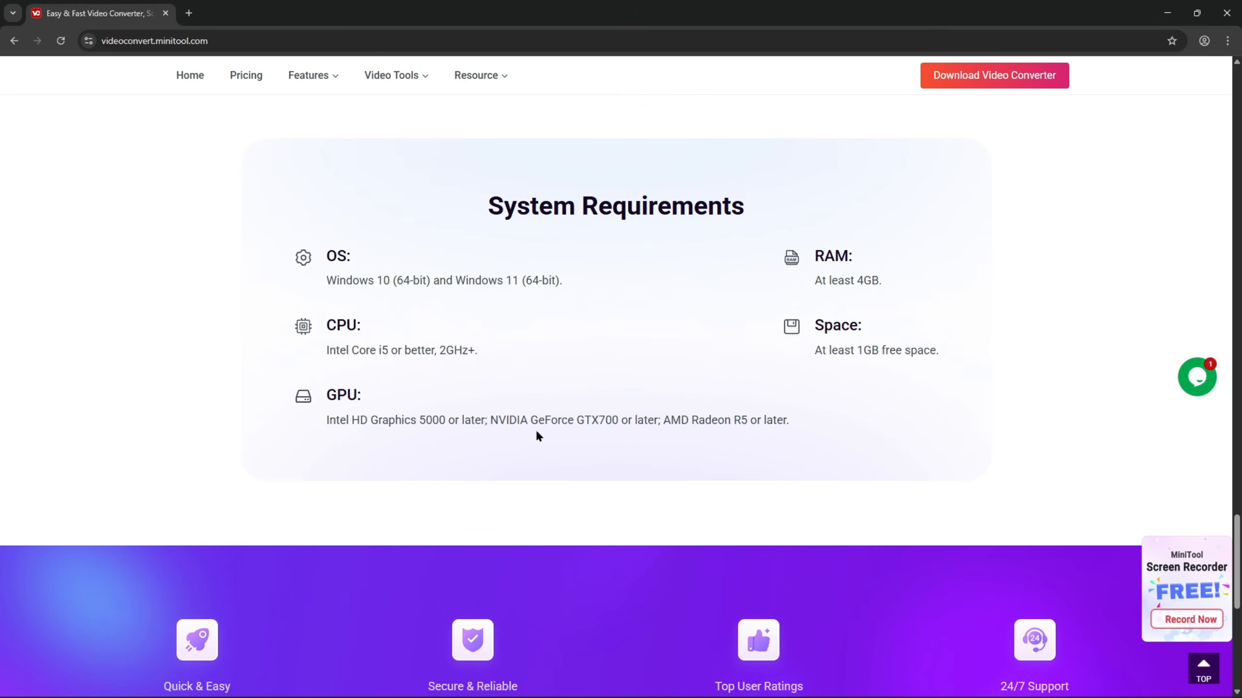
Step: Switch to Task Manager, check the computer's CPU, memory and GPU details, and minimize it again
{"action": "left_click", "coordinate": [579, 693]}
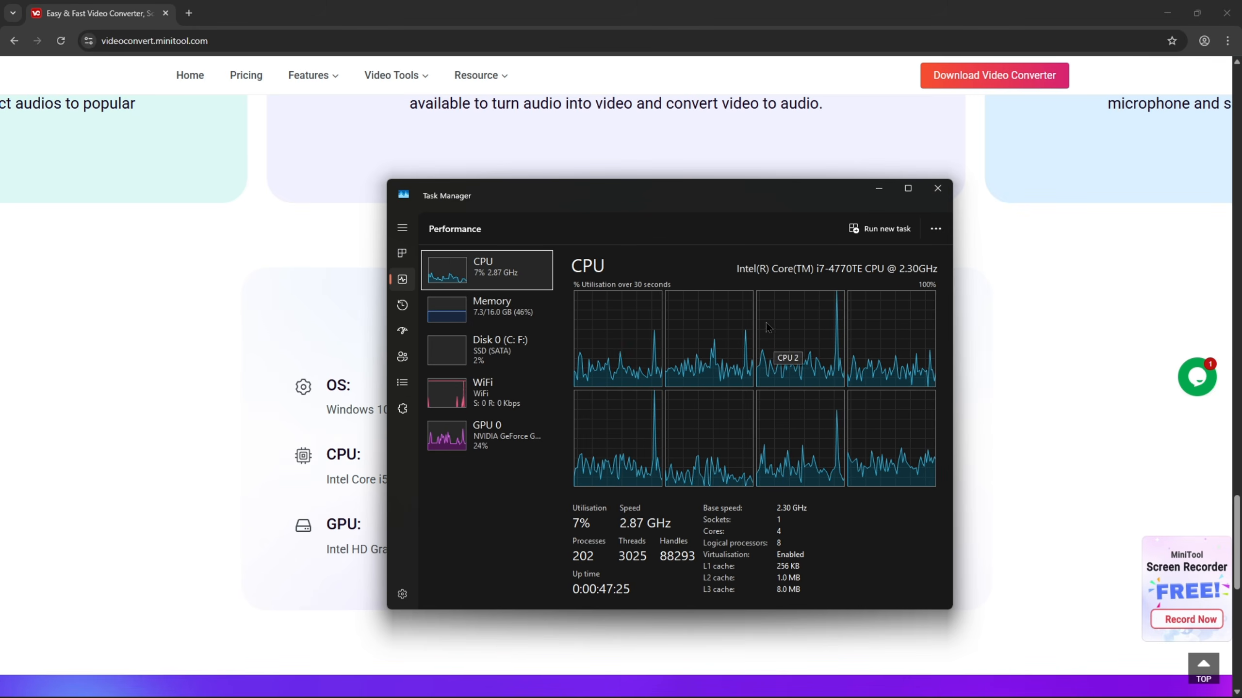
{"action": "left_click", "coordinate": [538, 327]}
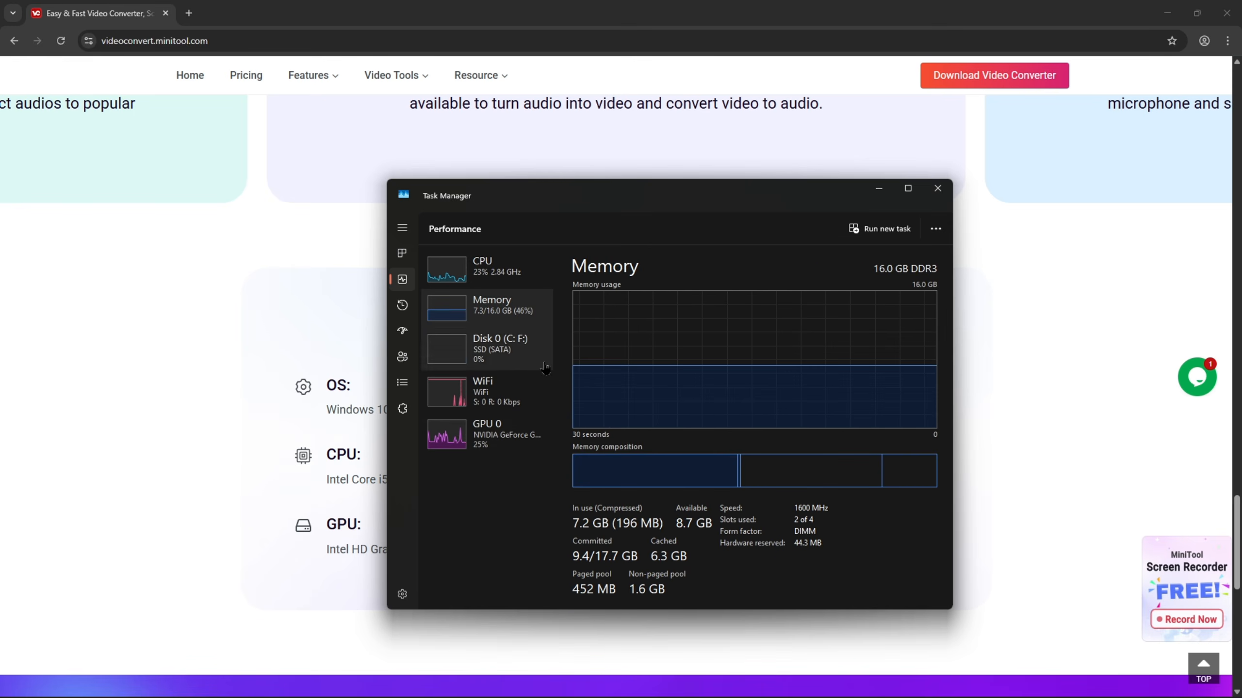
{"action": "left_click", "coordinate": [525, 440]}
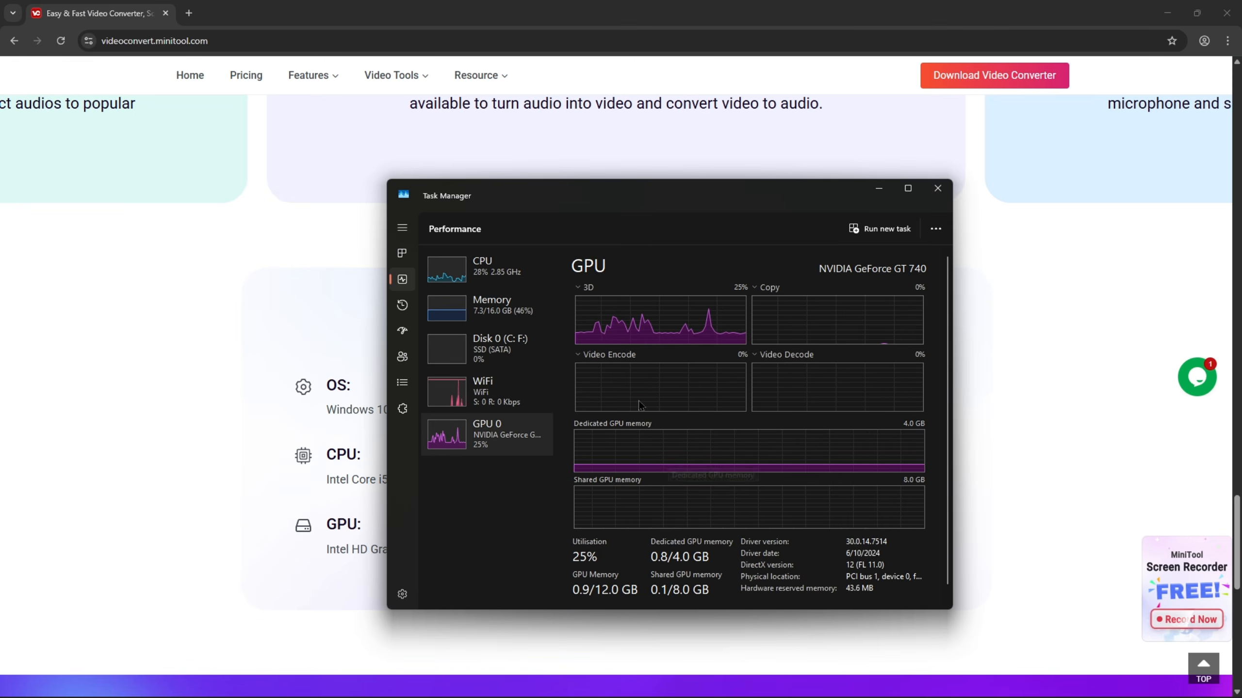
{"action": "left_click", "coordinate": [501, 270]}
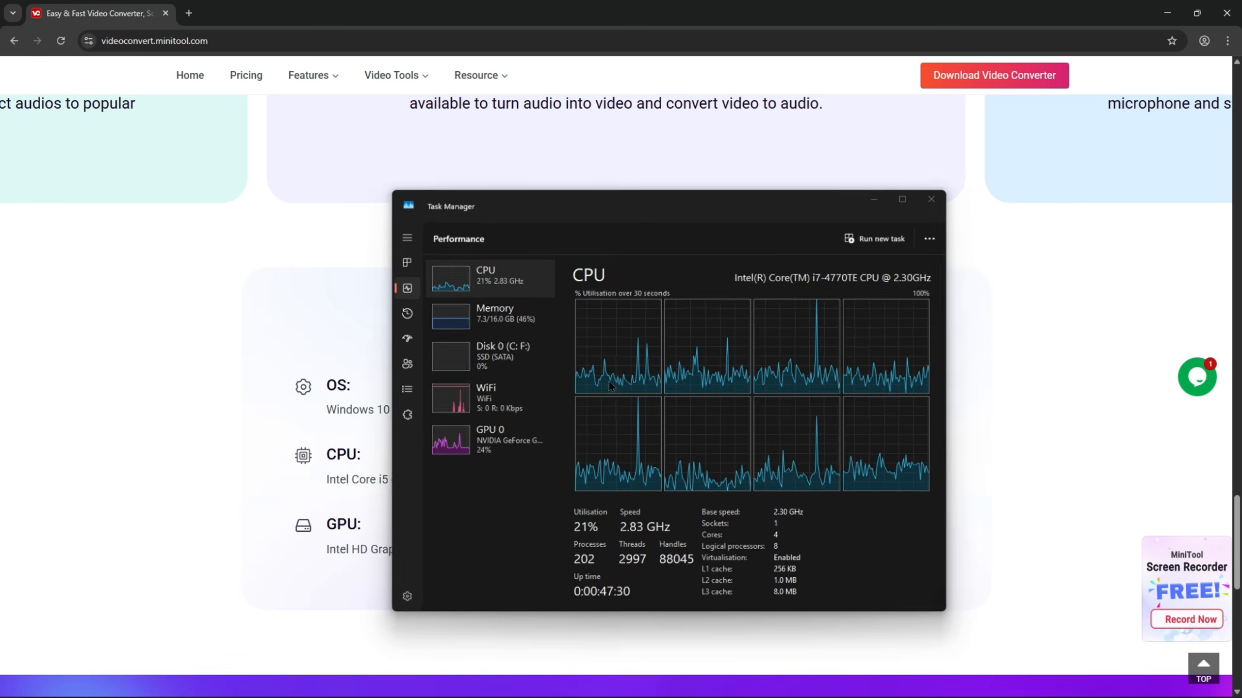
{"action": "left_click", "coordinate": [879, 189]}
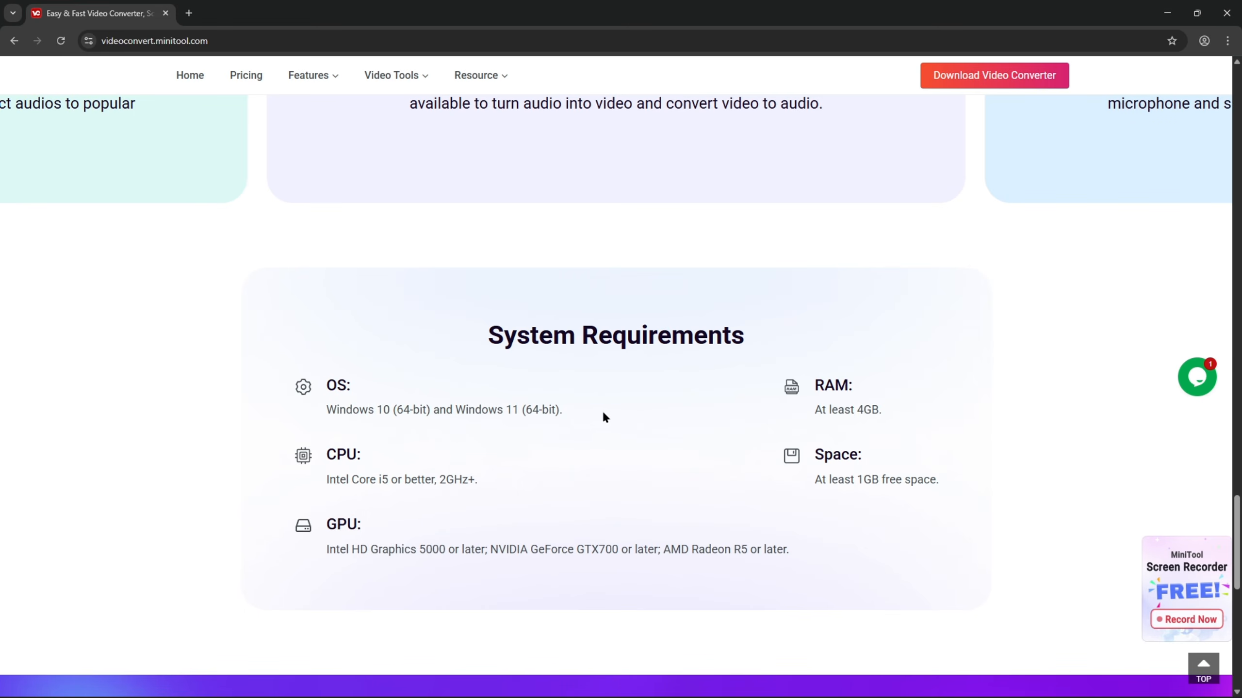
Step: Download the MiniTool Video Converter freeware from the start of its product page
{"action": "scroll", "coordinate": [592, 411], "scroll_direction": "up", "scroll_amount": 4}
{"action": "scroll", "coordinate": [577, 375], "scroll_direction": "down", "scroll_amount": 5}
{"action": "scroll", "coordinate": [574, 351], "scroll_direction": "up", "scroll_amount": 4}
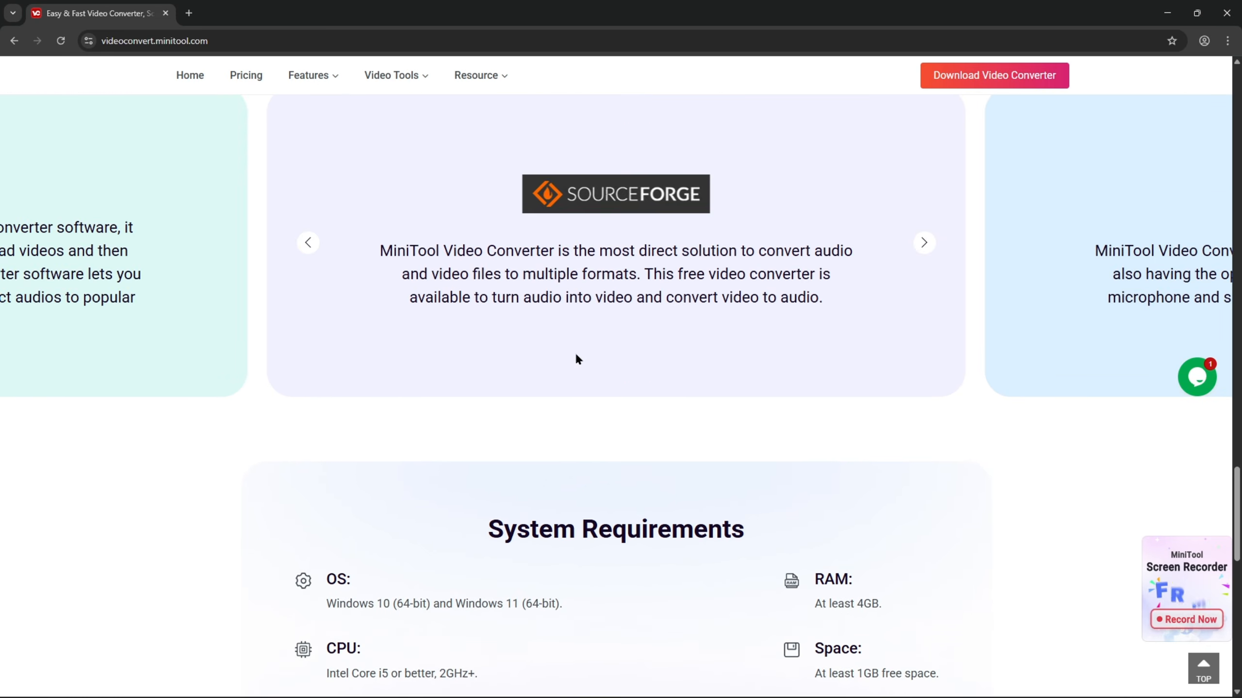
{"action": "scroll", "coordinate": [574, 351], "scroll_direction": "up", "scroll_amount": 15}
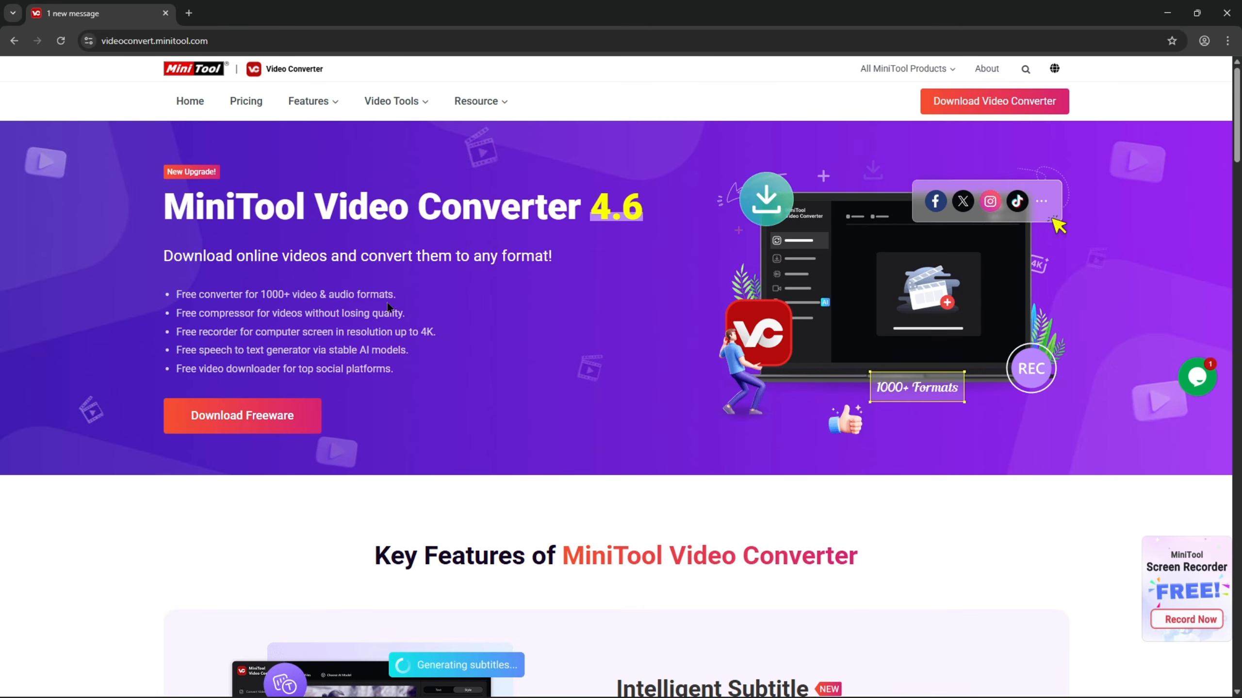
{"action": "left_click", "coordinate": [239, 420]}
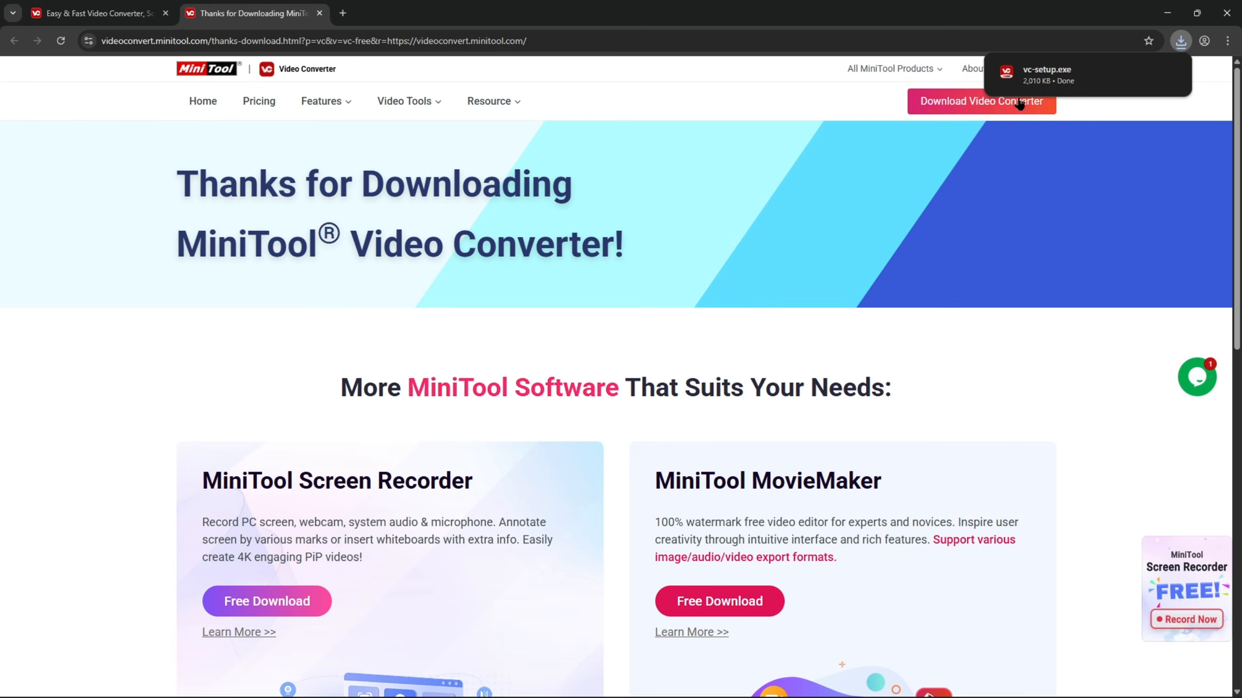
Step: Install MiniTool Video Converter from the downloaded vc-setup.exe and launch it
{"action": "left_click", "coordinate": [1065, 83]}
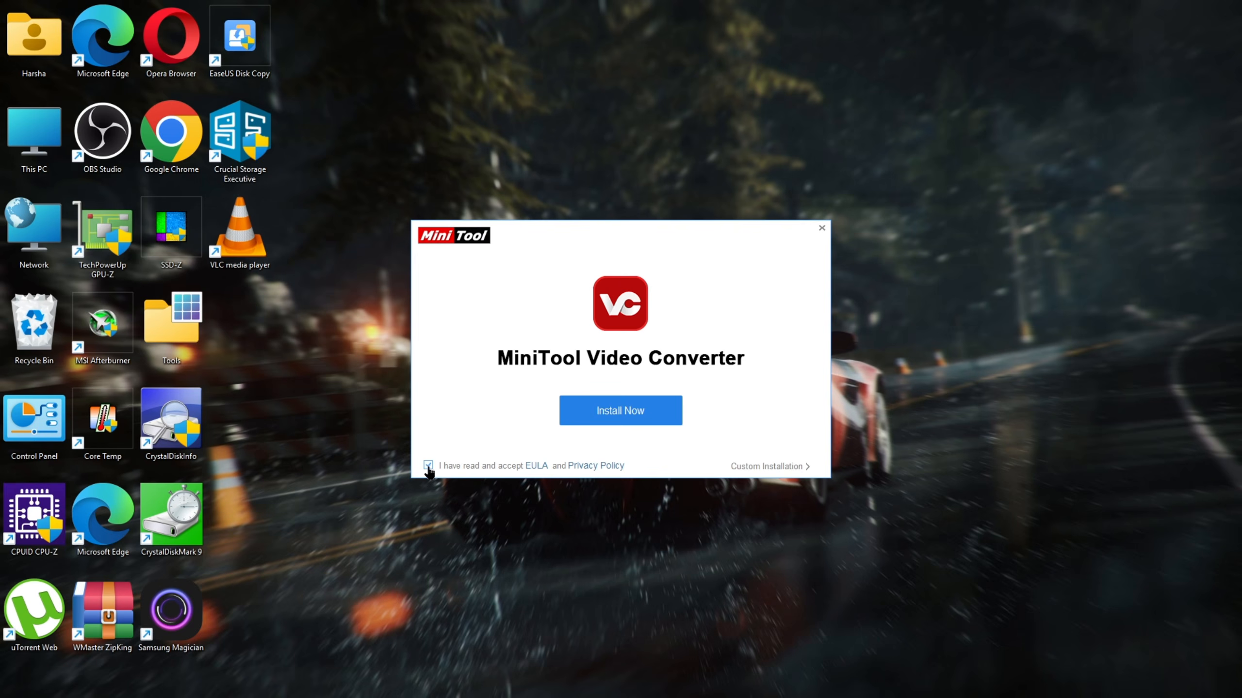
{"action": "left_click", "coordinate": [635, 415]}
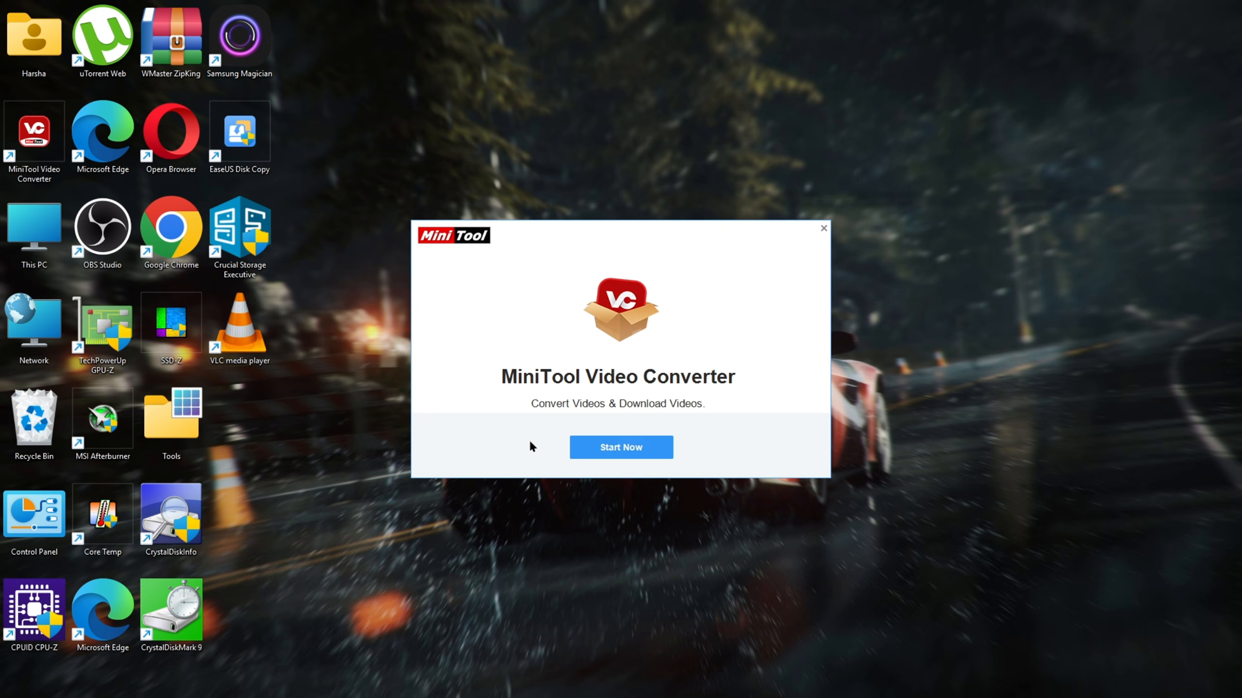
{"action": "left_click", "coordinate": [641, 462]}
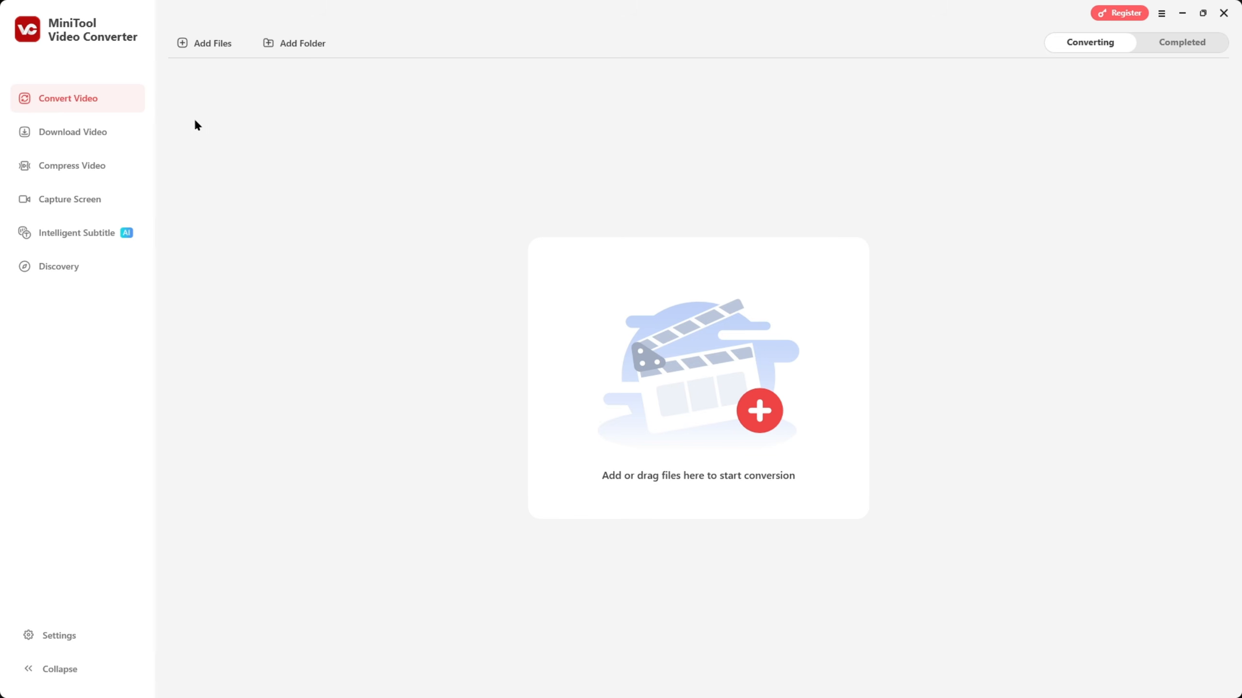
Step: Look through the Download Video, Compress Video, Capture Screen, Intelligent Subtitle and Discovery modules, and return to Convert Video
{"action": "left_click", "coordinate": [91, 144]}
{"action": "left_click", "coordinate": [72, 171]}
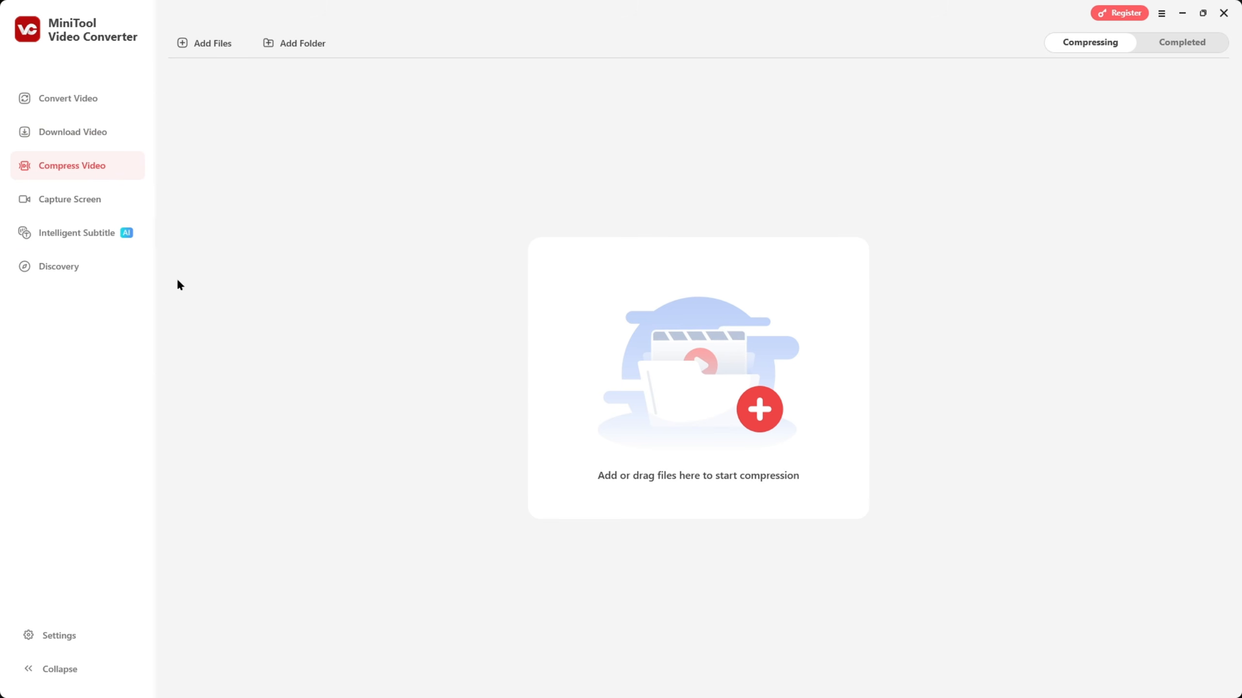
{"action": "left_click", "coordinate": [90, 215]}
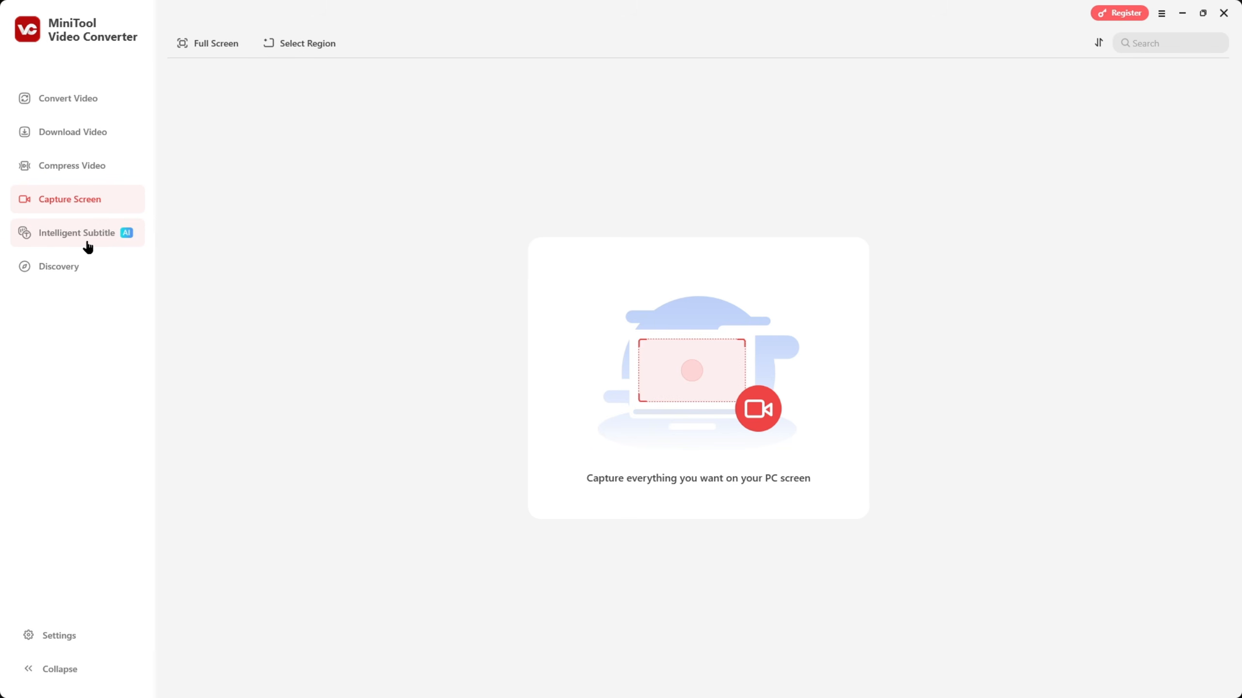
{"action": "left_click", "coordinate": [47, 245]}
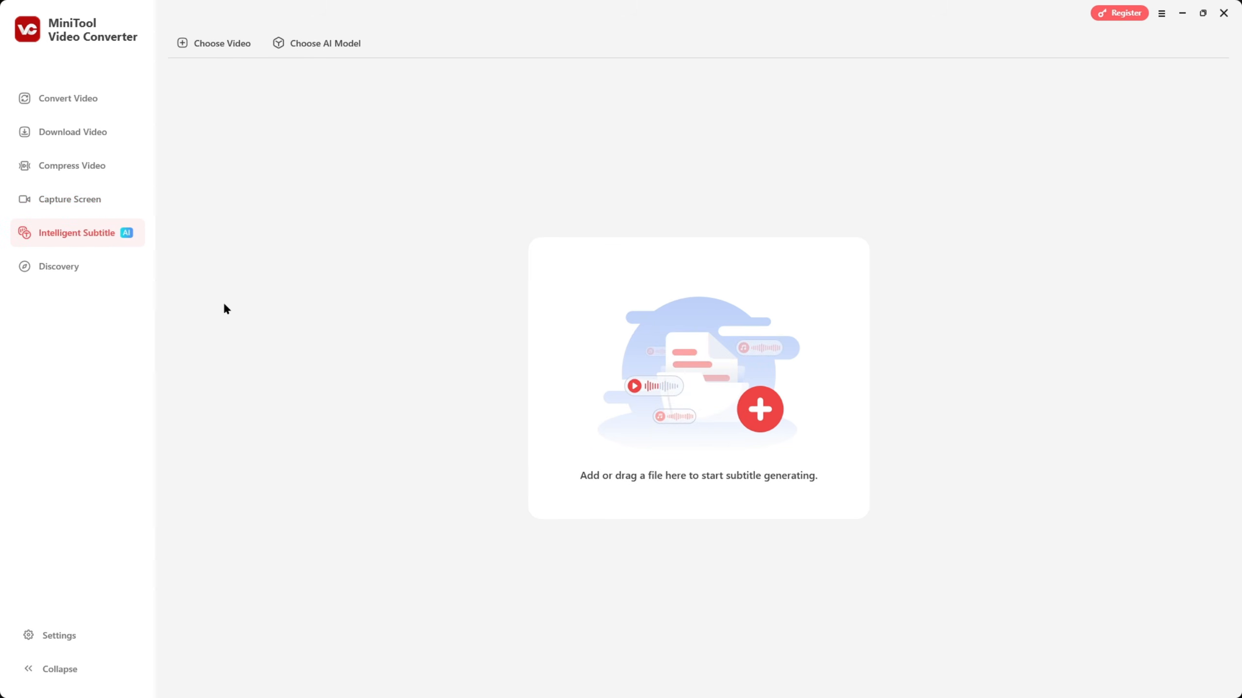
{"action": "left_click", "coordinate": [62, 274]}
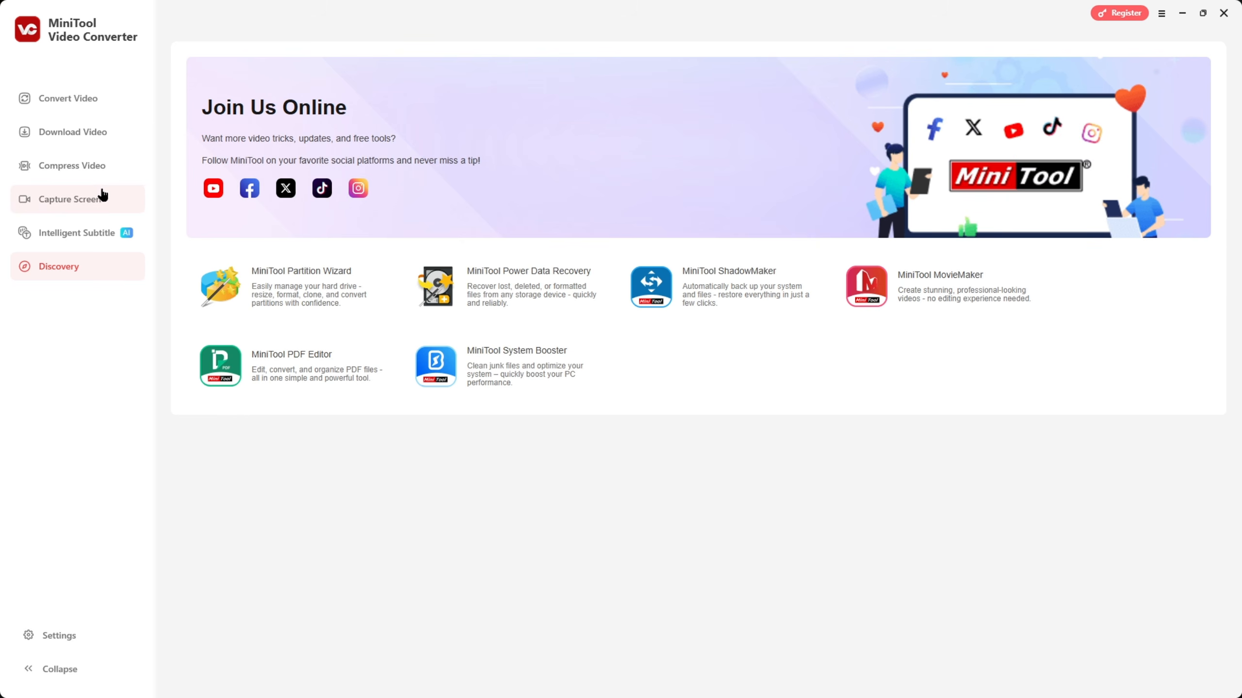
{"action": "left_click", "coordinate": [89, 115]}
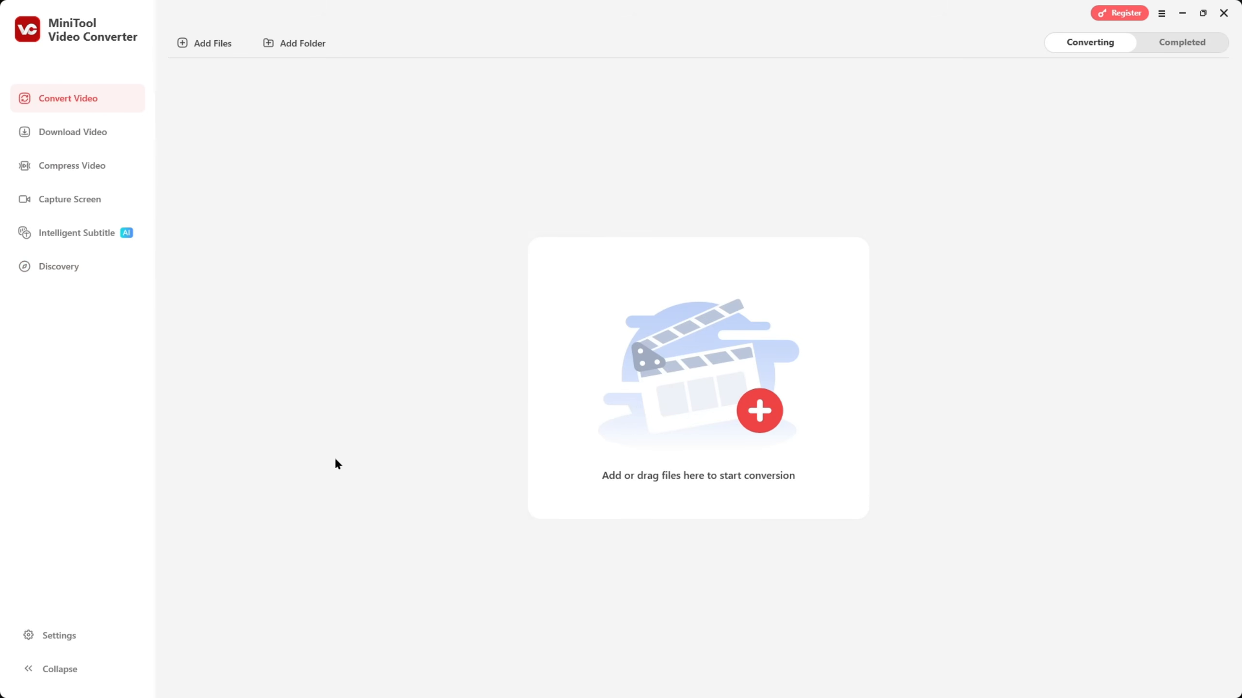
Step: Browse the Downloads folder for media to convert and play 14840338_2560_1440_60fps to preview it
{"action": "left_click", "coordinate": [671, 376]}
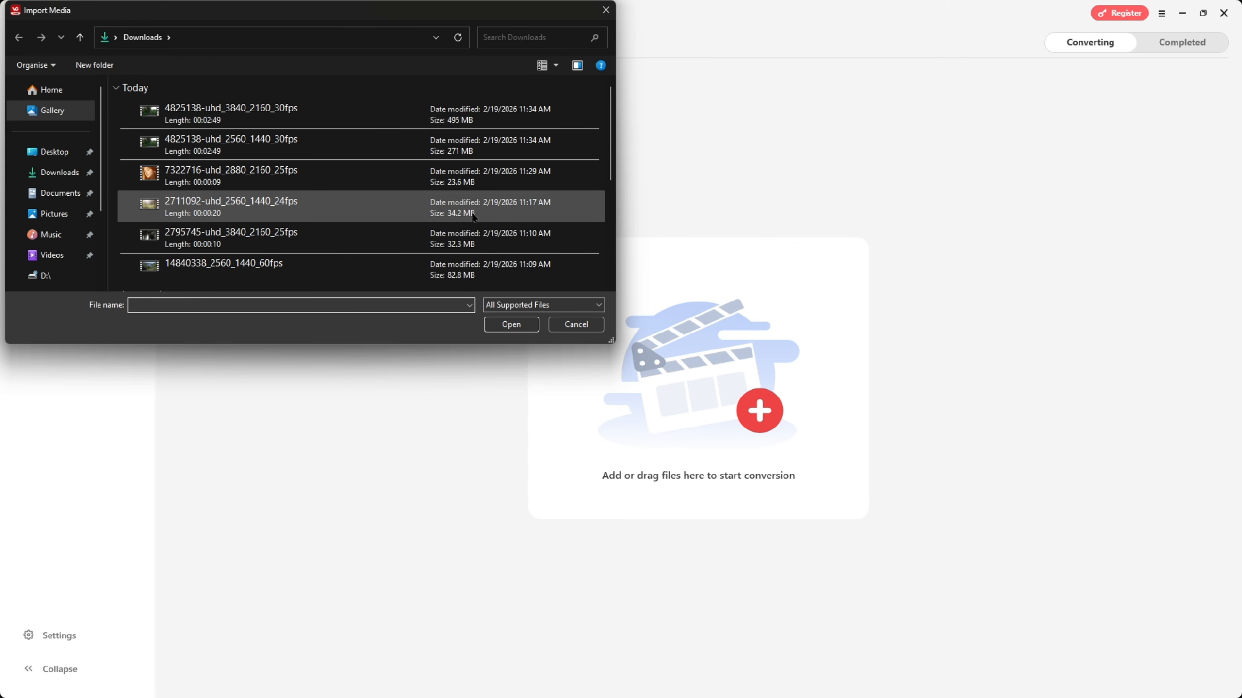
{"action": "right_click", "coordinate": [274, 260]}
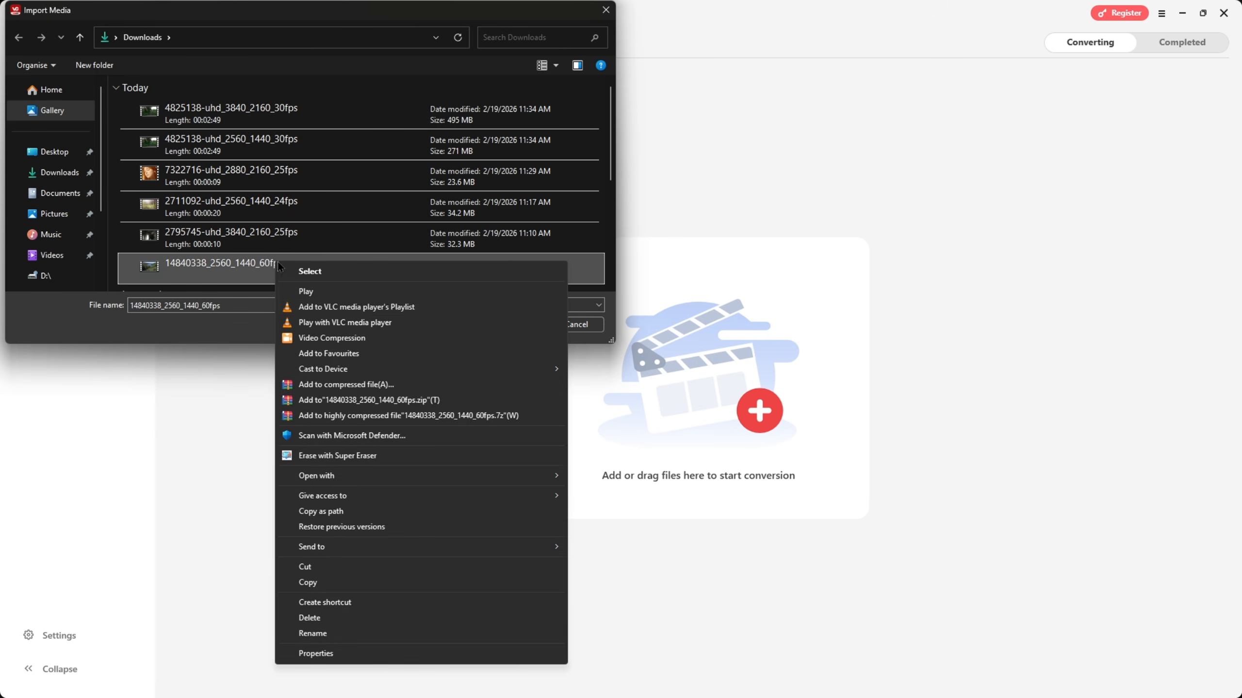
{"action": "left_click", "coordinate": [394, 293]}
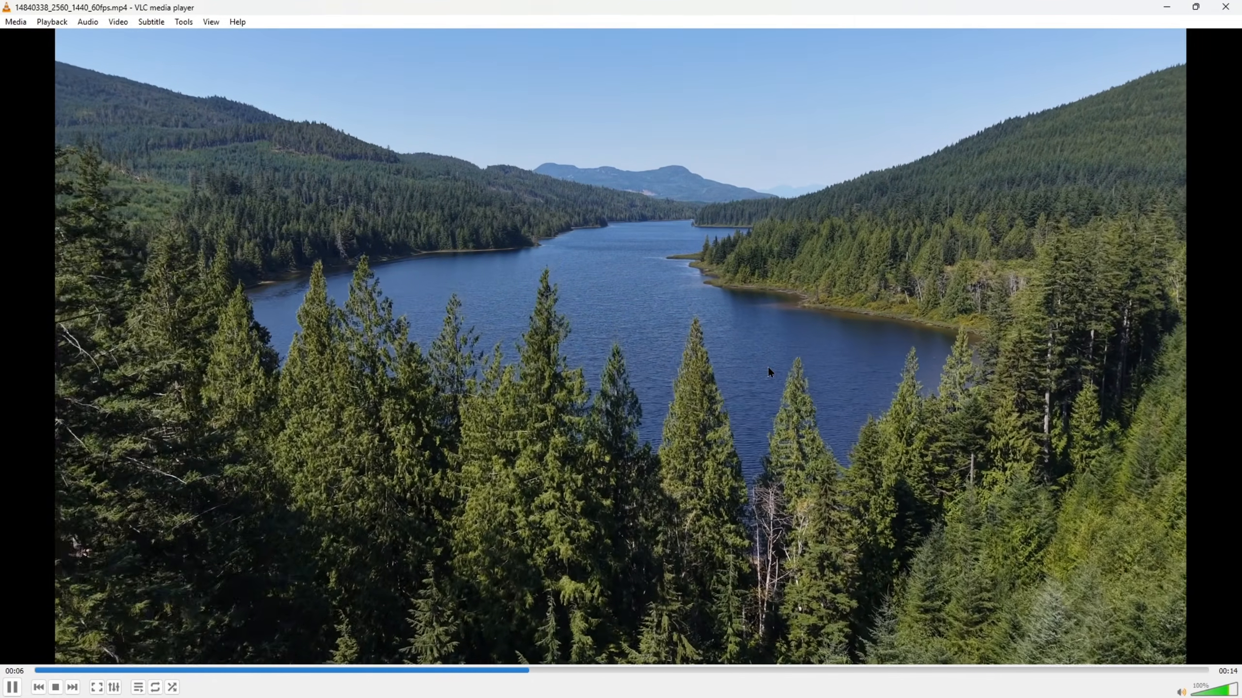
Step: Add the videos 14840338_2560_1440_60fps and 2795745-uhd_3840_2160_25fps to the conversion list and close the import dialog
{"action": "left_click_drag", "start_coordinate": [272, 267], "coordinate": [682, 428]}
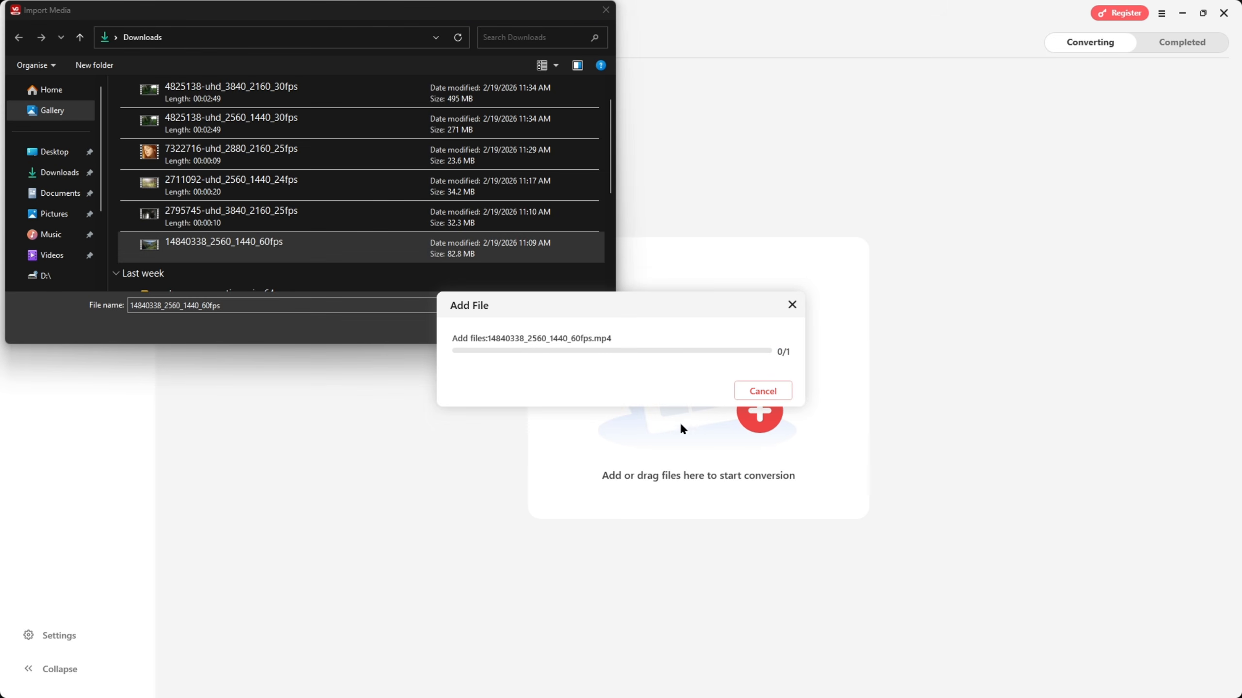
{"action": "left_click", "coordinate": [330, 216]}
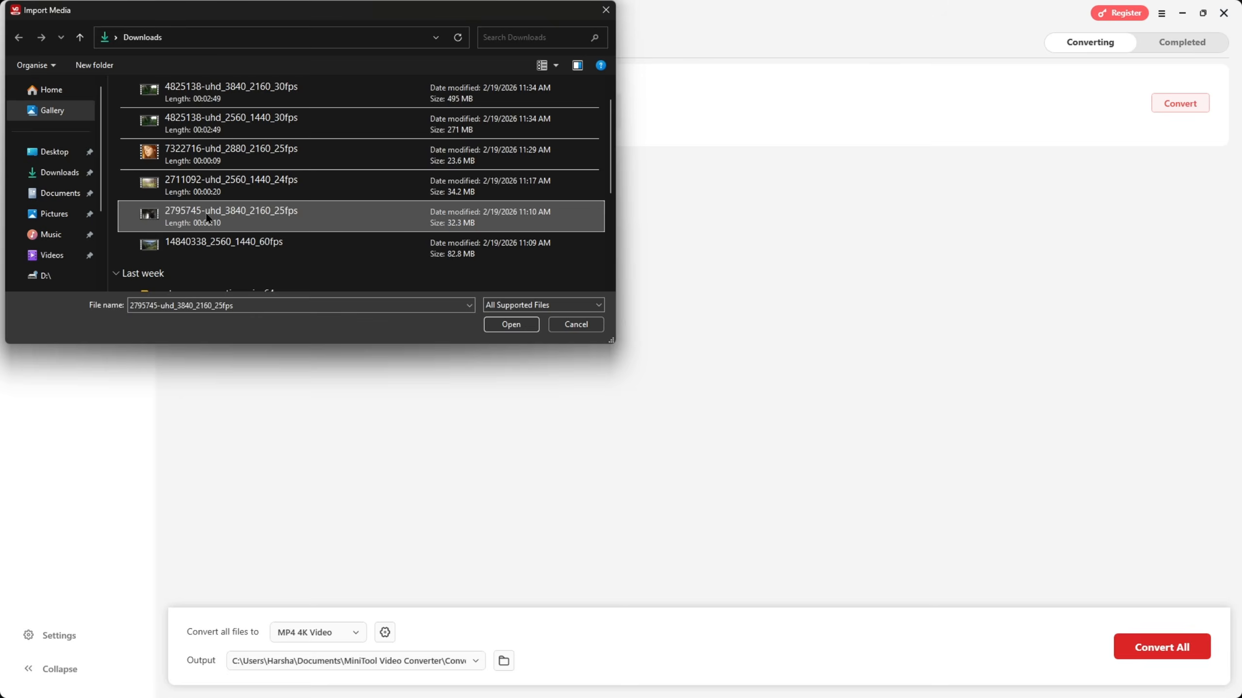
{"action": "left_click_drag", "start_coordinate": [440, 228], "coordinate": [687, 312]}
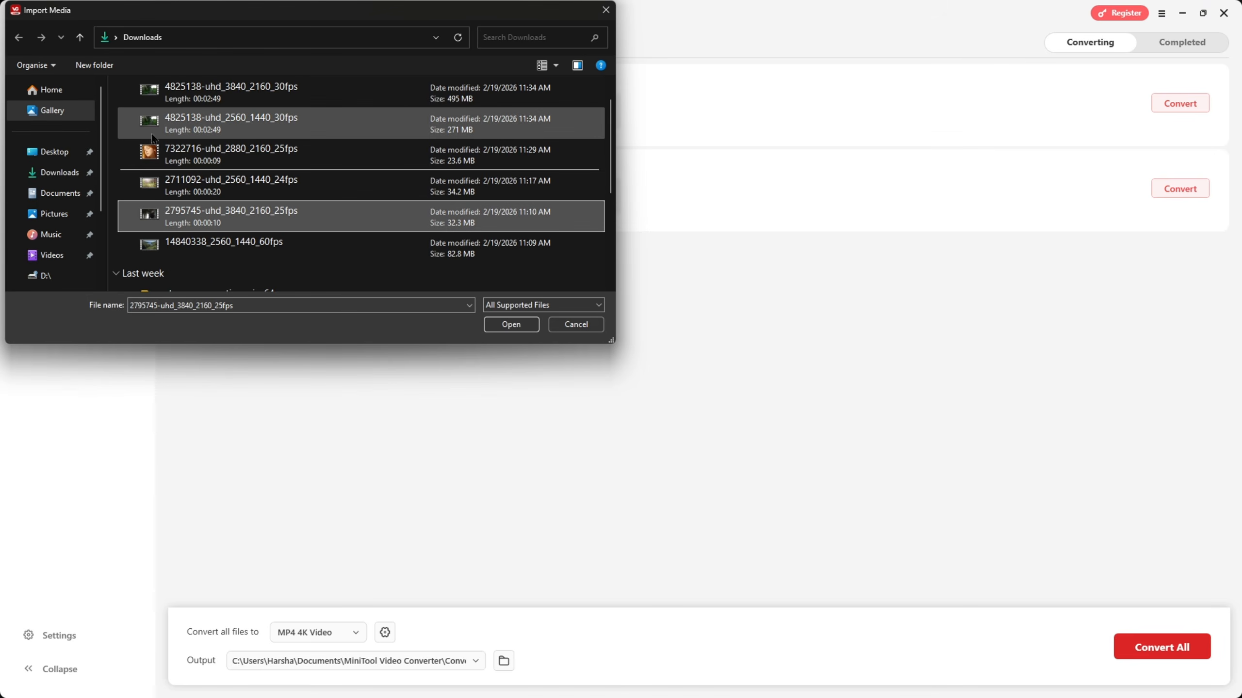
{"action": "left_click", "coordinate": [606, 10]}
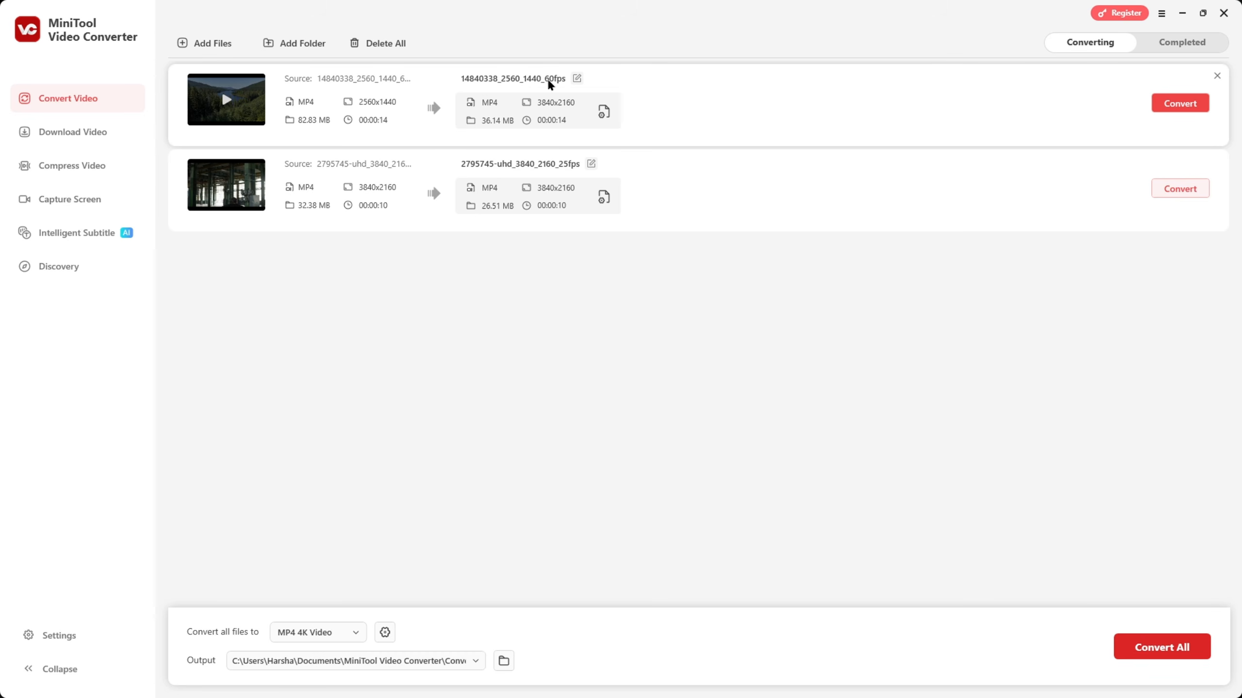
Step: Set the output format of 14840338_2560_1440_60fps to MP4 HD 1080P
{"action": "left_click", "coordinate": [605, 113]}
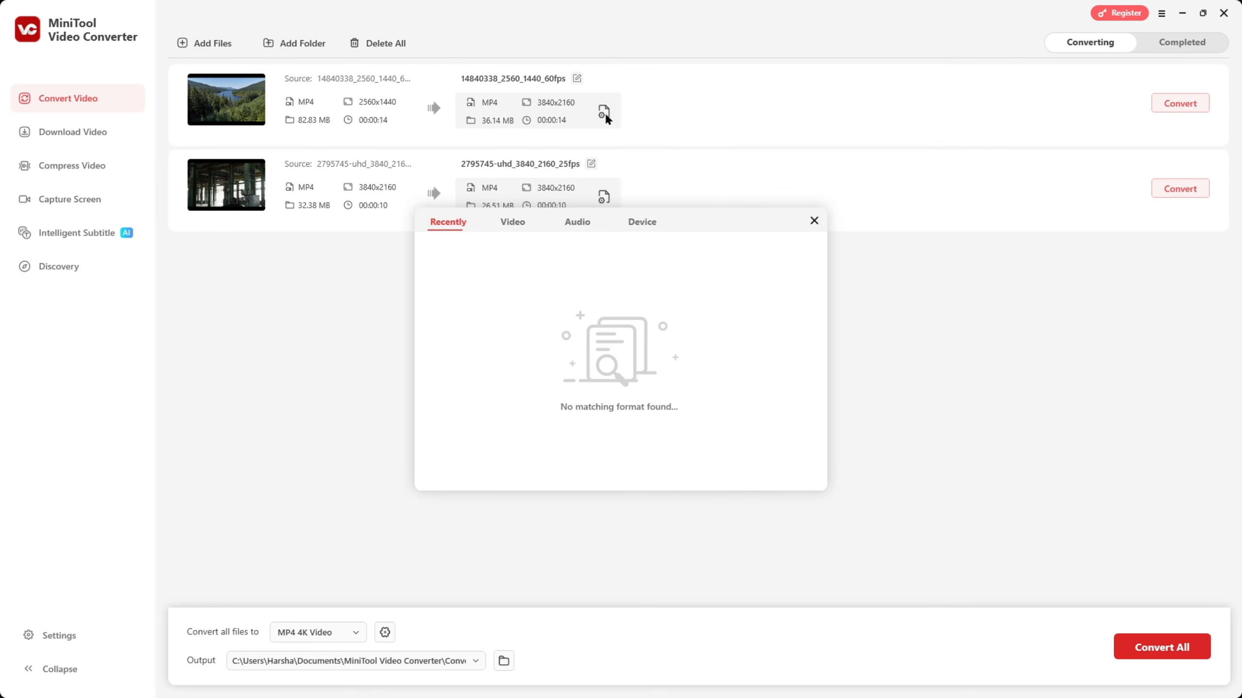
{"action": "left_click", "coordinate": [506, 226]}
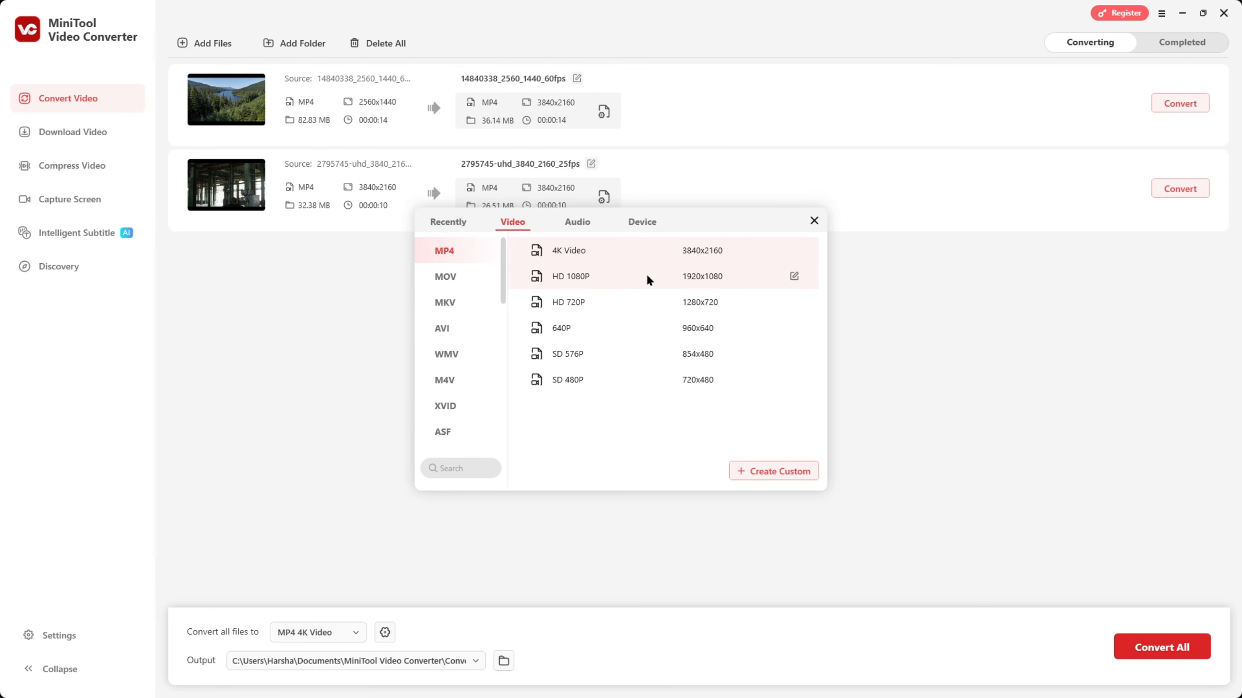
{"action": "left_click", "coordinate": [583, 279]}
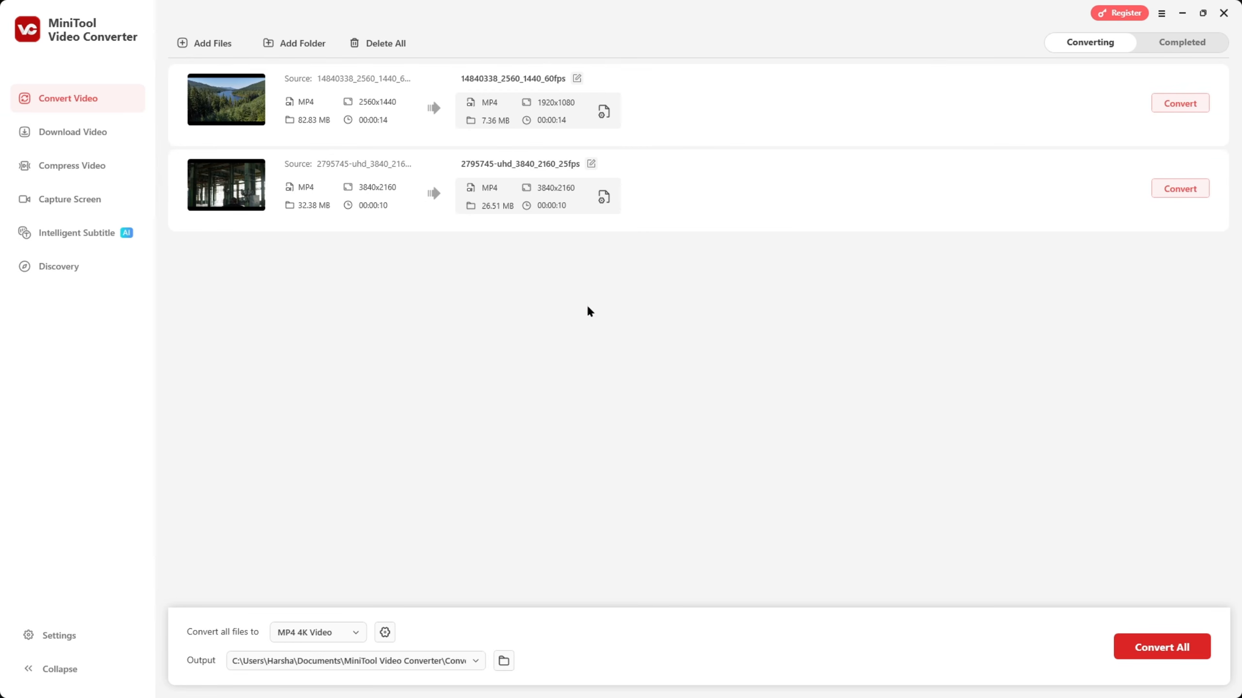
Step: Look through the Audio and Apple Device output presets, then return to the MP4 video presets and choose HD 1080P
{"action": "left_click", "coordinate": [540, 188]}
{"action": "left_click", "coordinate": [575, 222]}
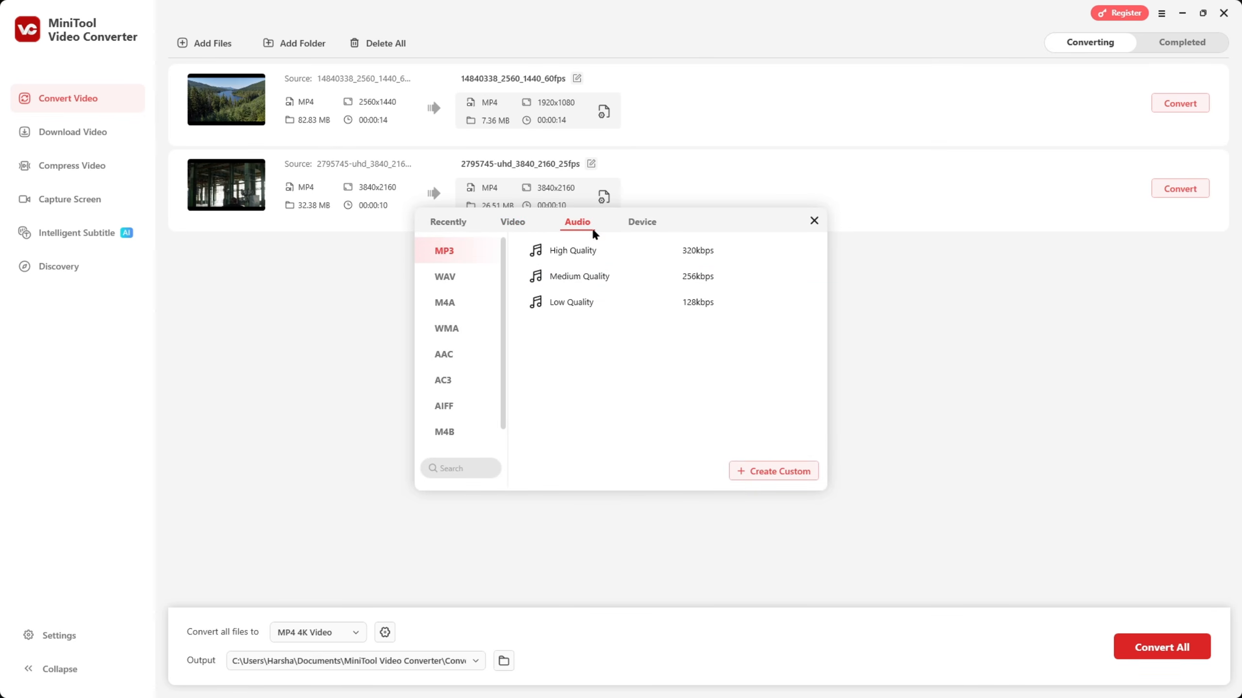
{"action": "left_click", "coordinate": [632, 224]}
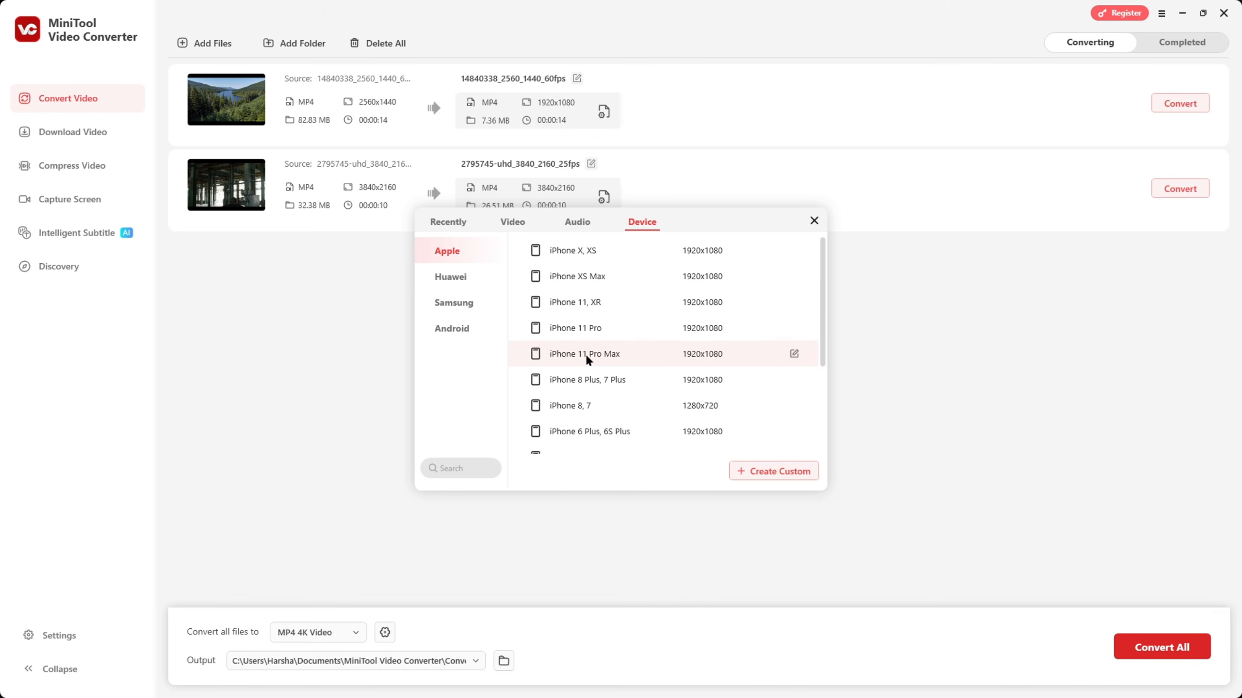
{"action": "scroll", "coordinate": [588, 359], "scroll_direction": "down", "scroll_amount": 2}
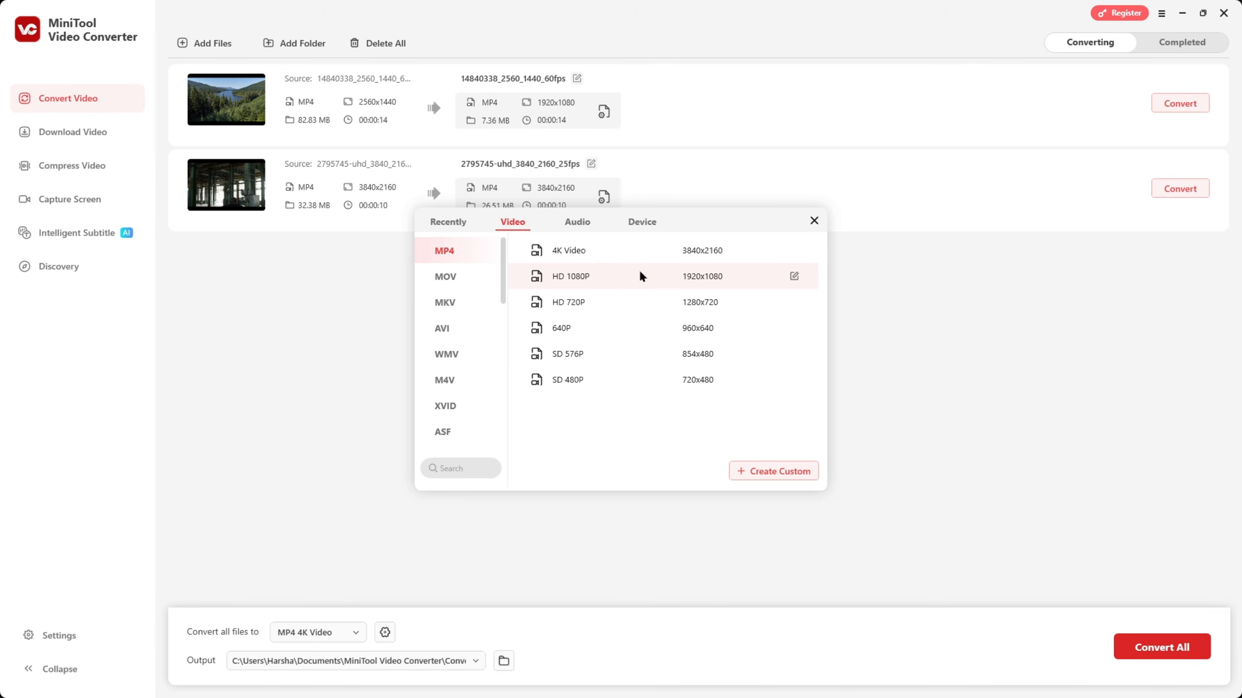
{"action": "left_click", "coordinate": [638, 276]}
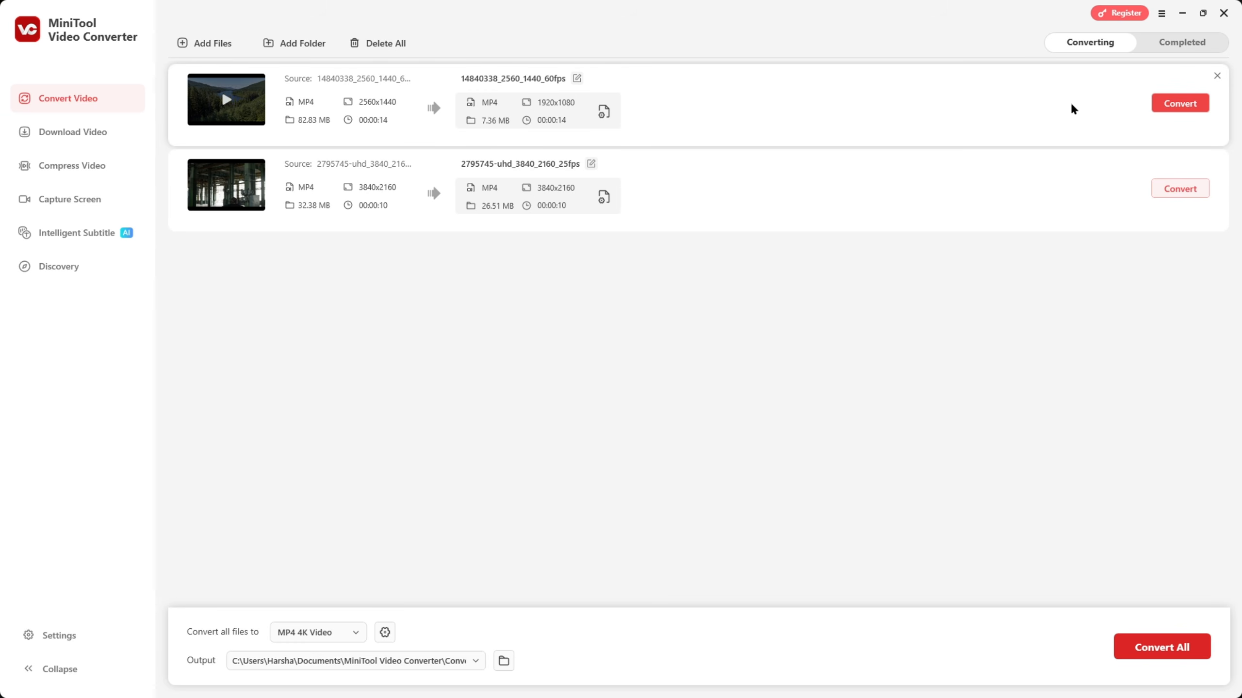
Step: Convert 14840338_2560_1440_60fps and play the completed file
{"action": "left_click", "coordinate": [1192, 105]}
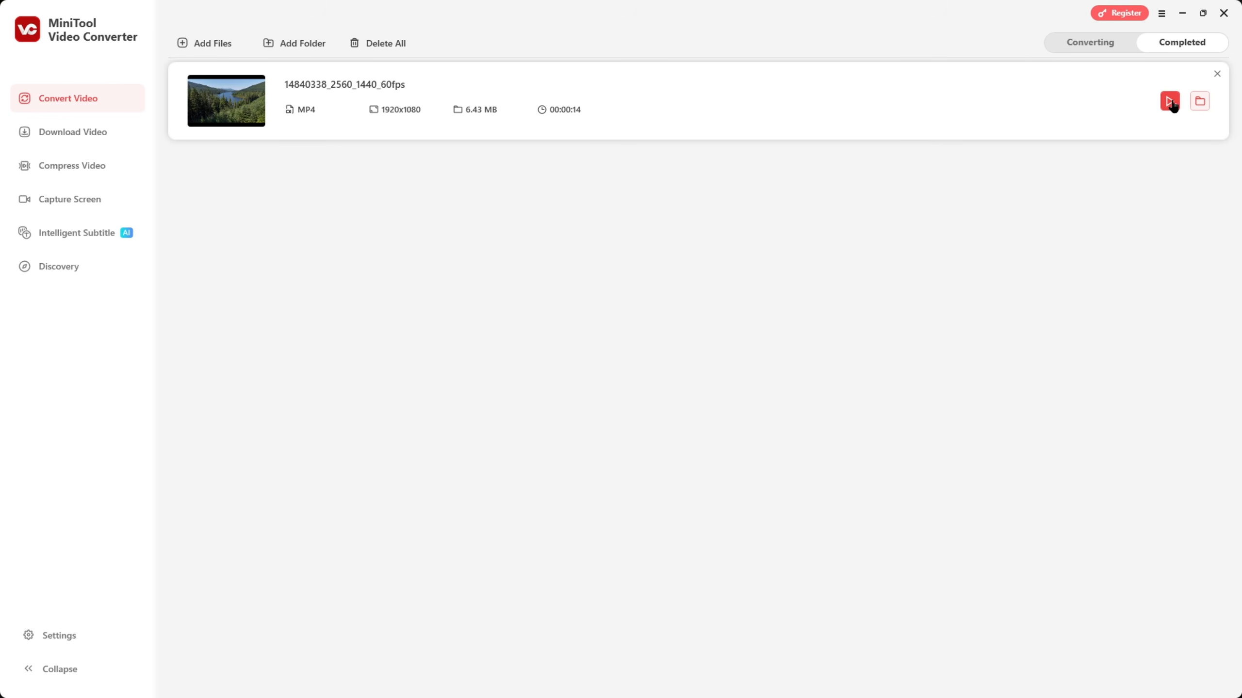
{"action": "left_click", "coordinate": [1170, 101]}
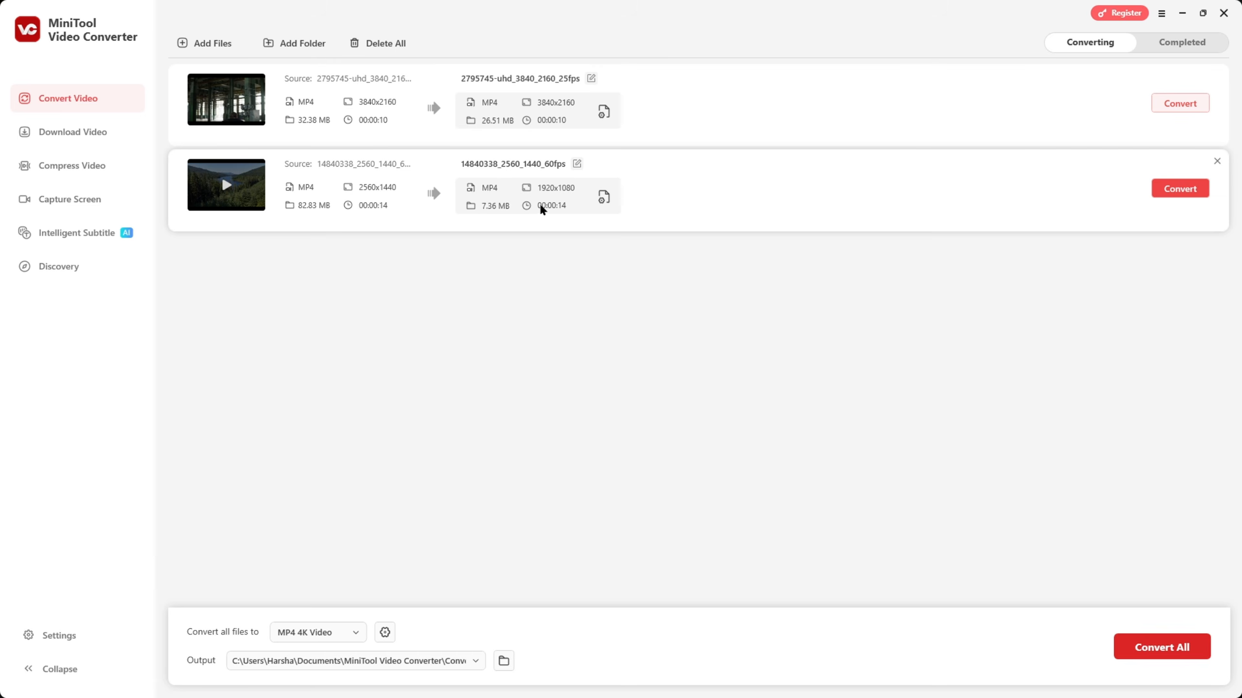
Step: Set the output of 14840338_2560_1440_60fps to MP4 4K Video and start its conversion
{"action": "left_click", "coordinate": [603, 196]}
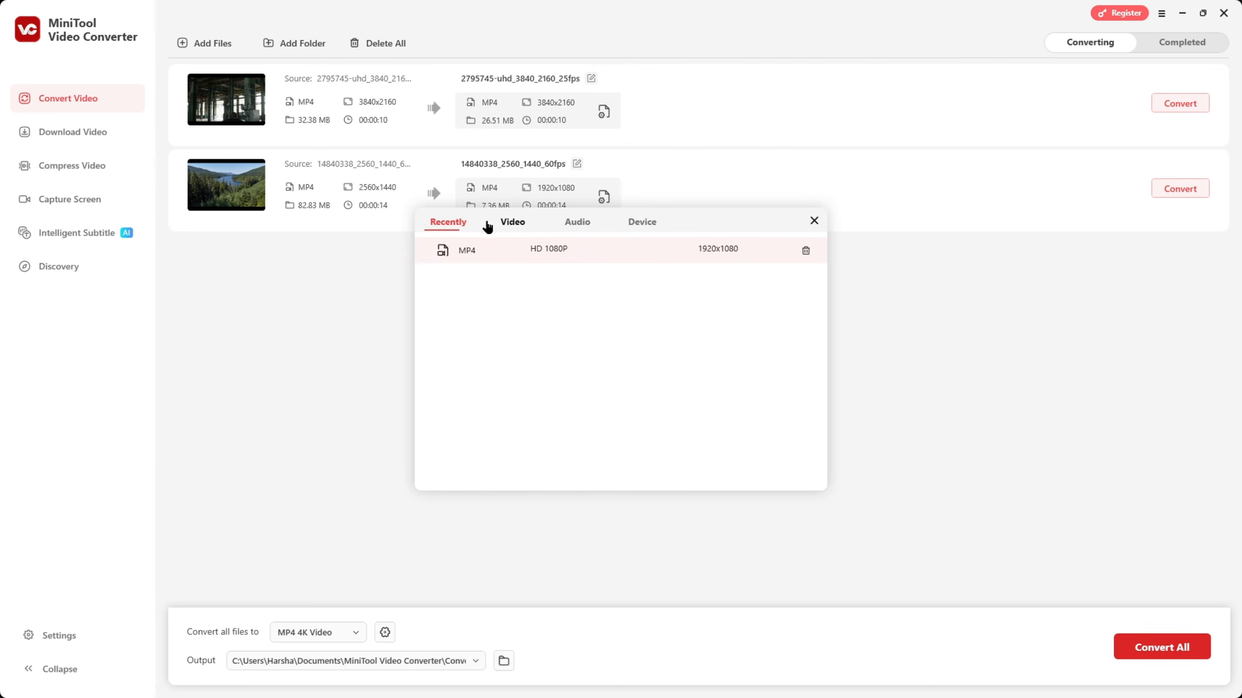
{"action": "left_click", "coordinate": [513, 222]}
{"action": "left_click", "coordinate": [724, 250]}
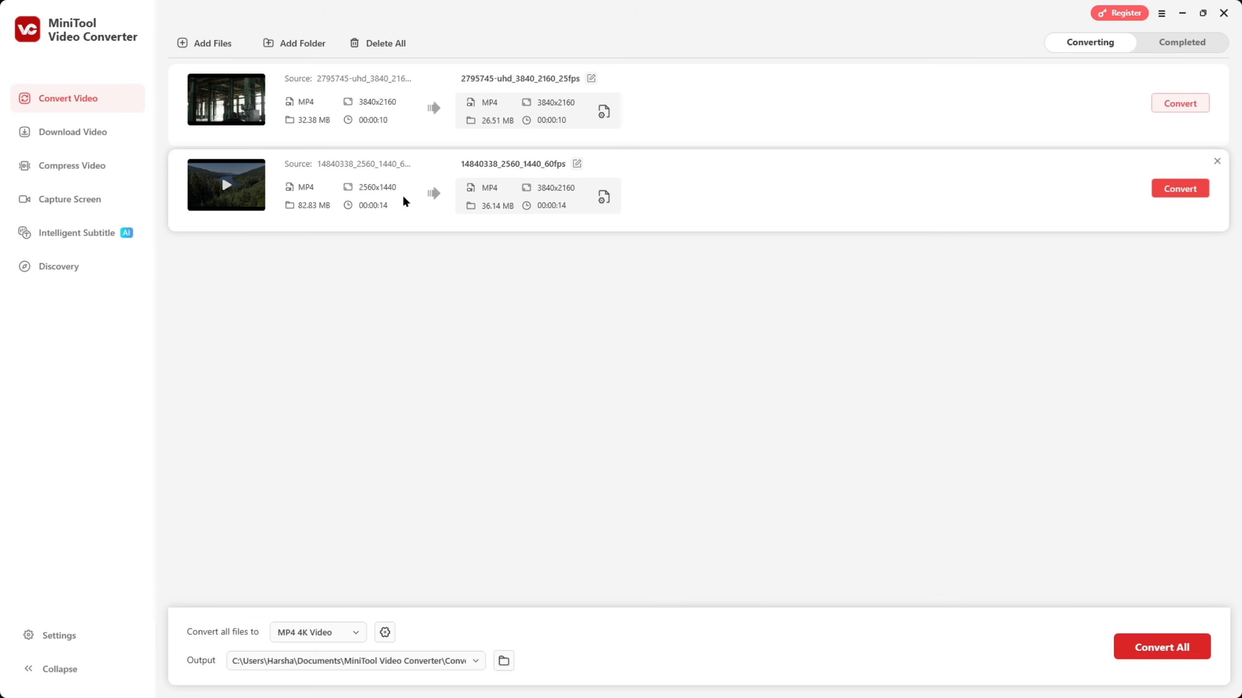
{"action": "left_click", "coordinate": [1156, 195]}
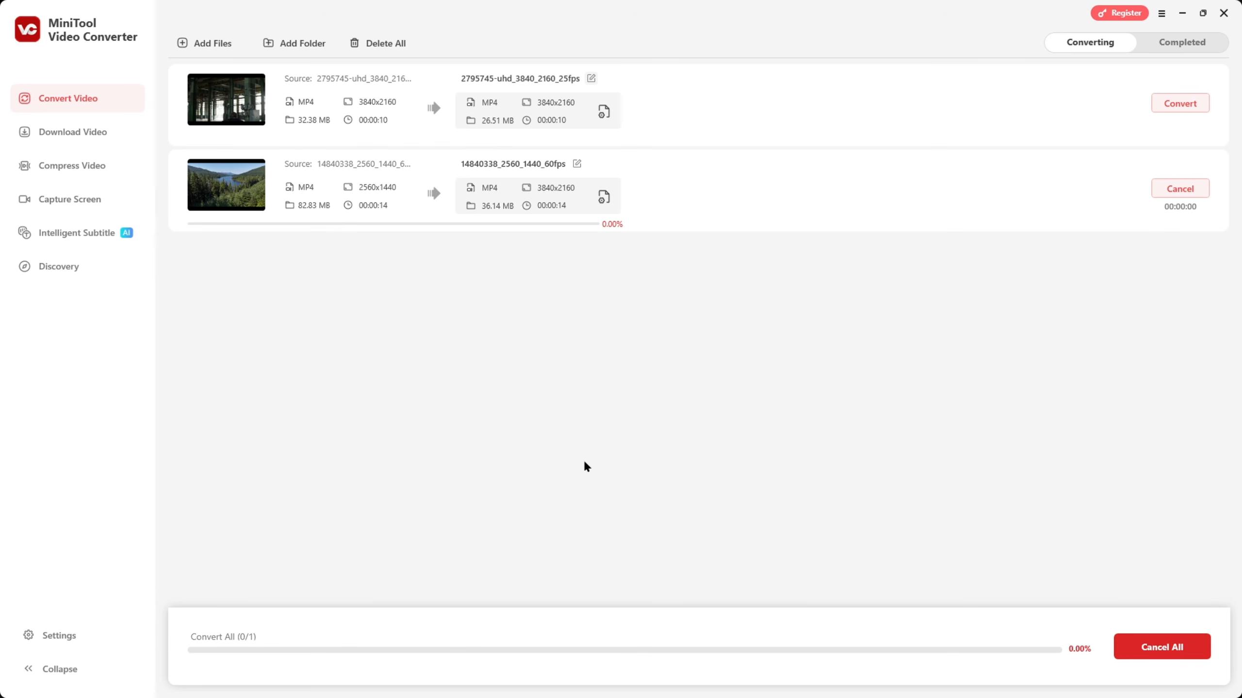
Step: Create a custom MP4 preset for 2795745-uhd_3840_2160_25fps with high quality, H264 encoder, 1920x1080 resolution, frame rate 25 and bitrate 10000
{"action": "left_click", "coordinate": [612, 113]}
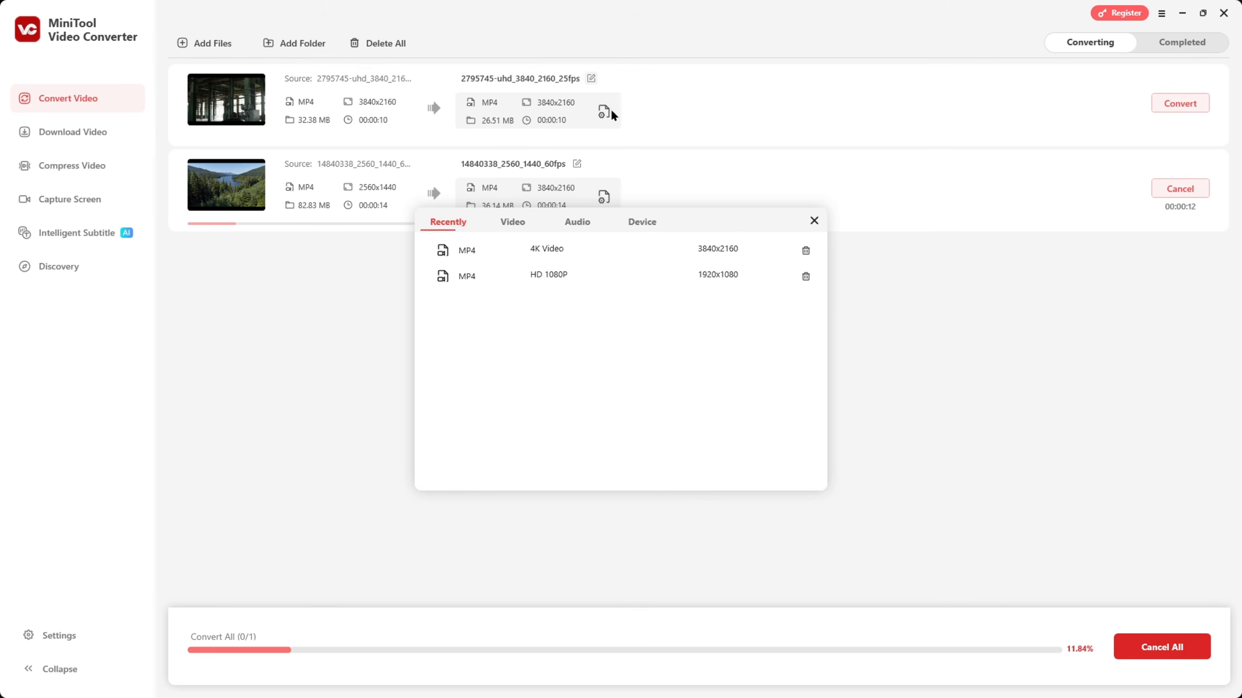
{"action": "left_click", "coordinate": [530, 226]}
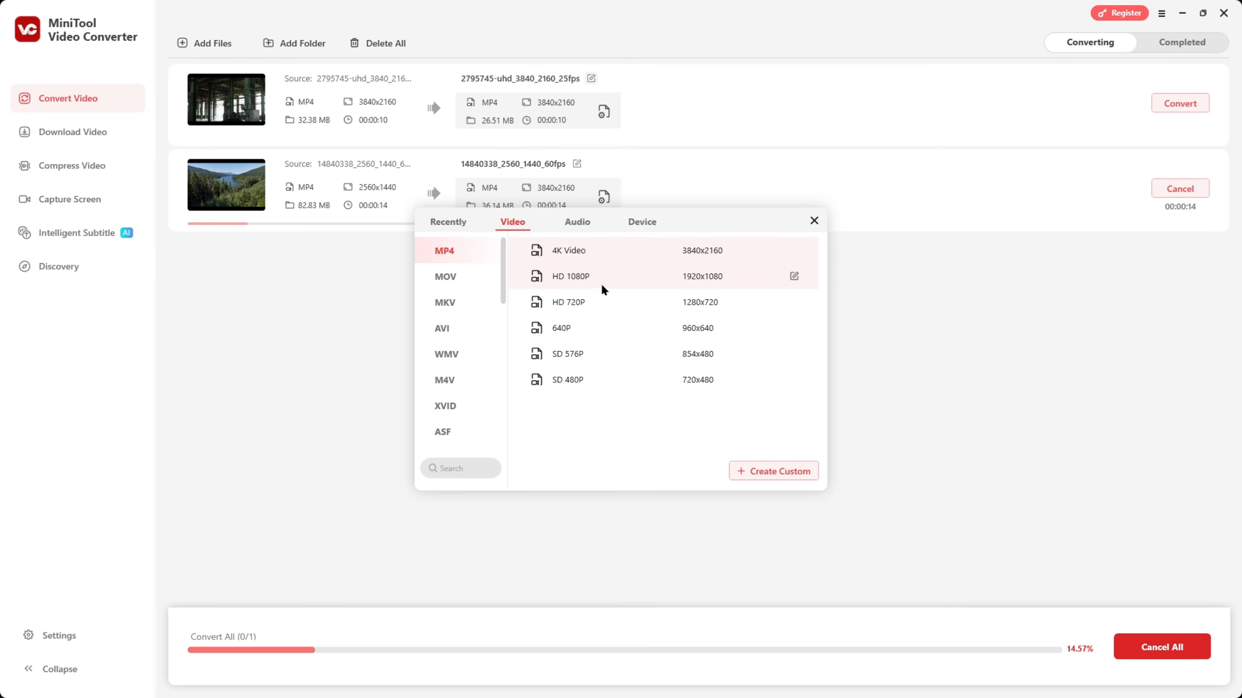
{"action": "left_click", "coordinate": [778, 472]}
{"action": "left_click", "coordinate": [504, 272]}
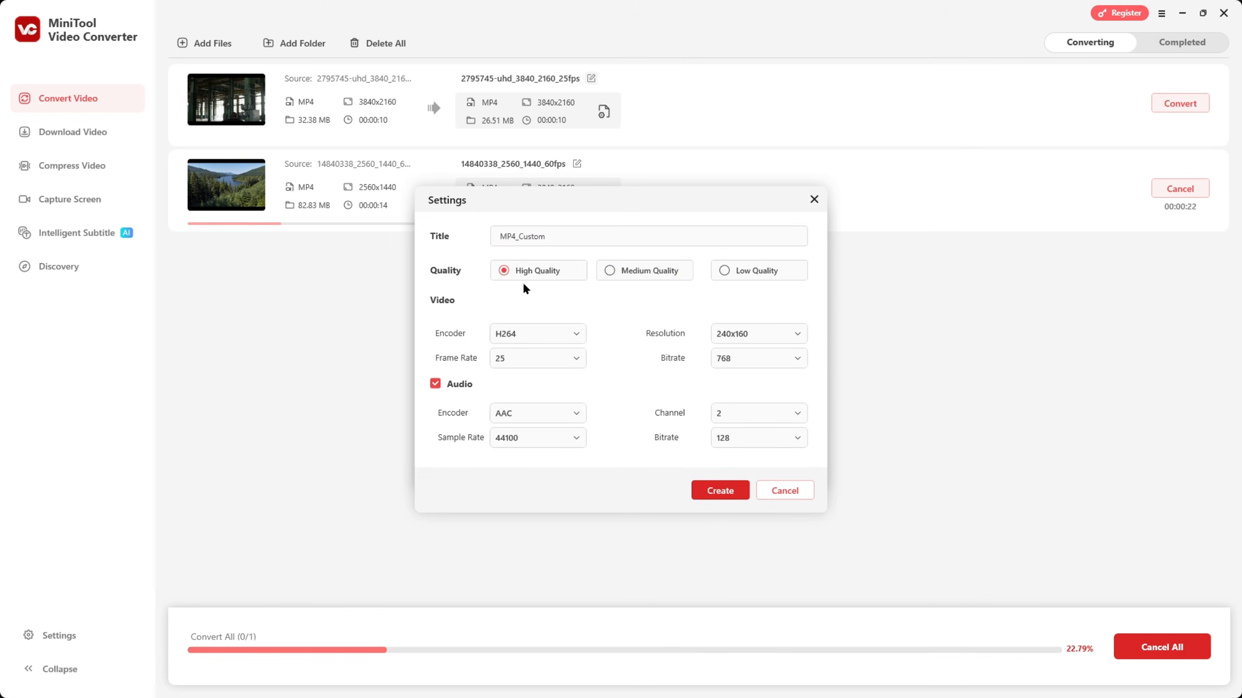
{"action": "left_click", "coordinate": [757, 334]}
{"action": "scroll", "coordinate": [760, 440], "scroll_direction": "down", "scroll_amount": 3}
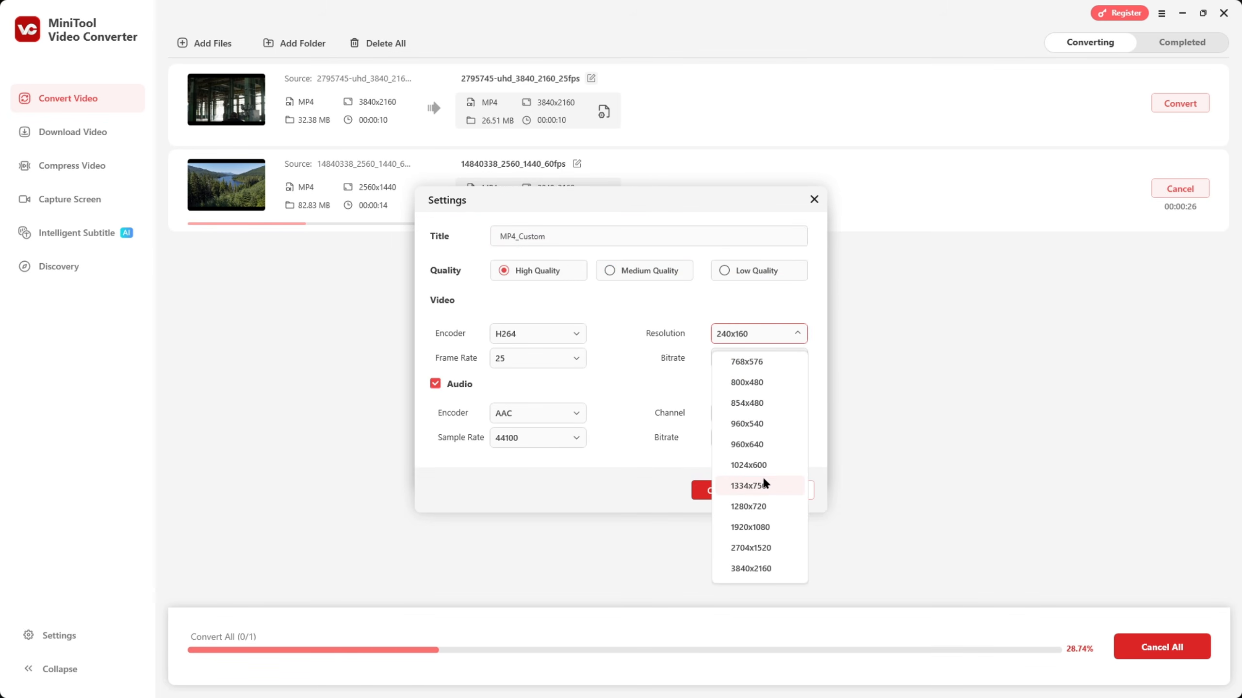
{"action": "left_click", "coordinate": [545, 334]}
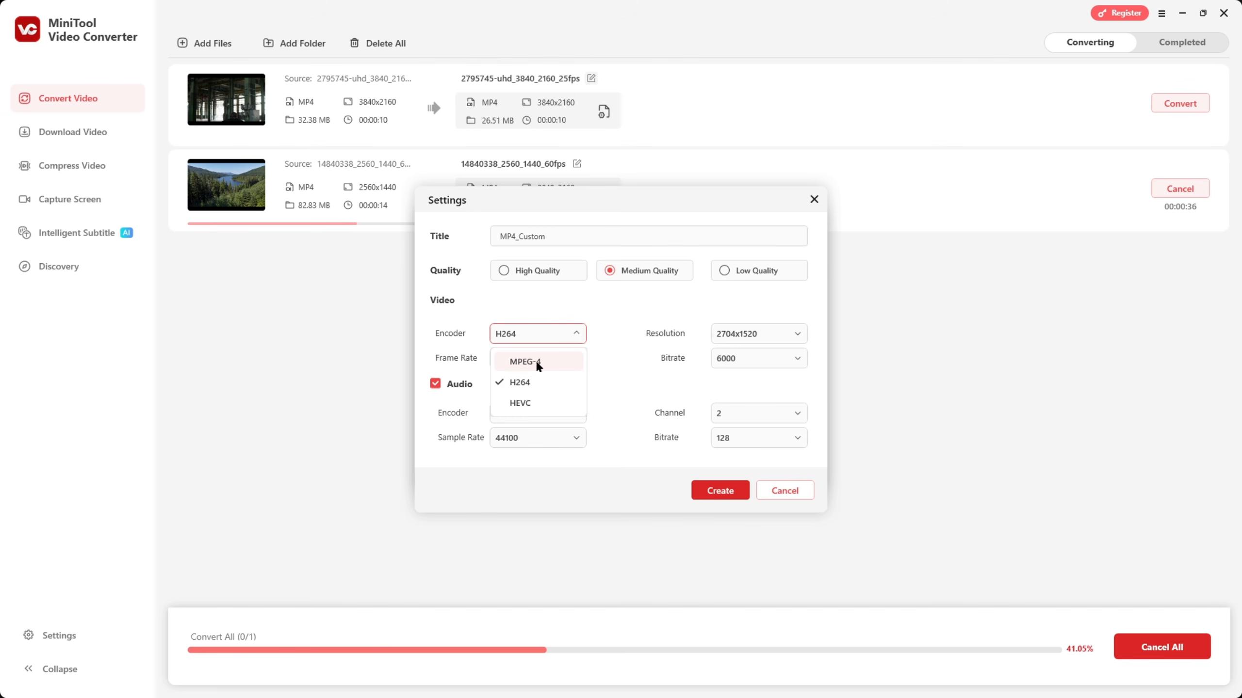
{"action": "left_click", "coordinate": [549, 334]}
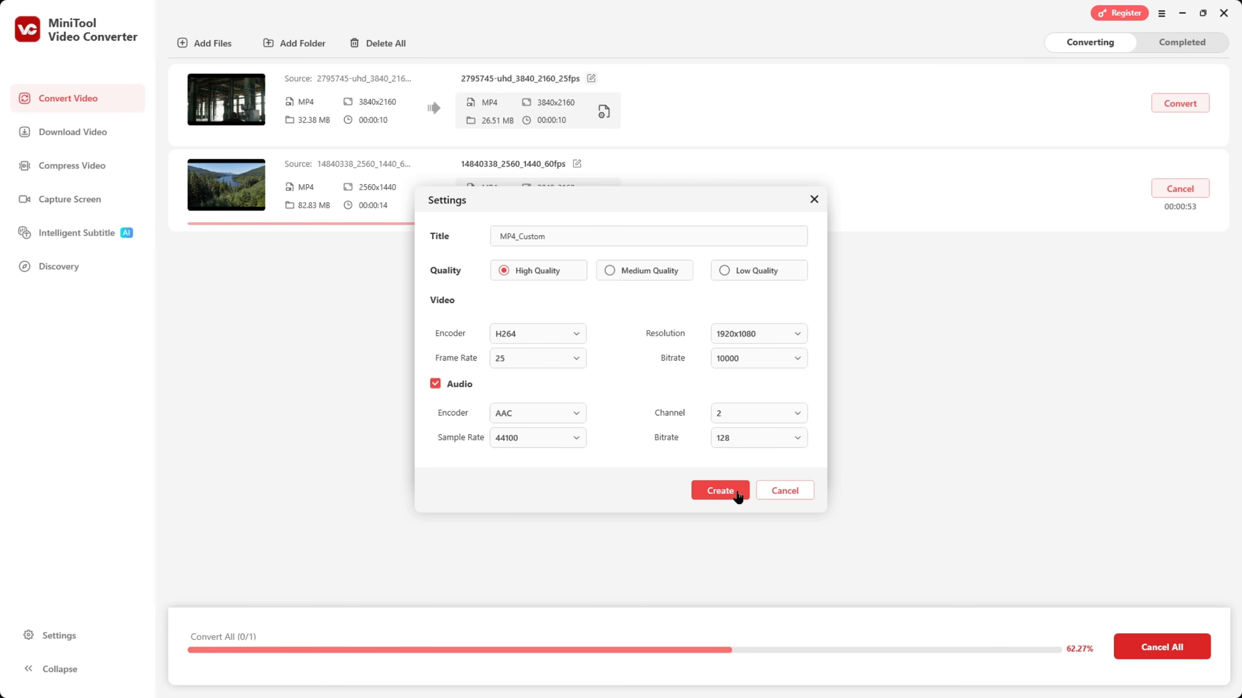
{"action": "left_click", "coordinate": [737, 494]}
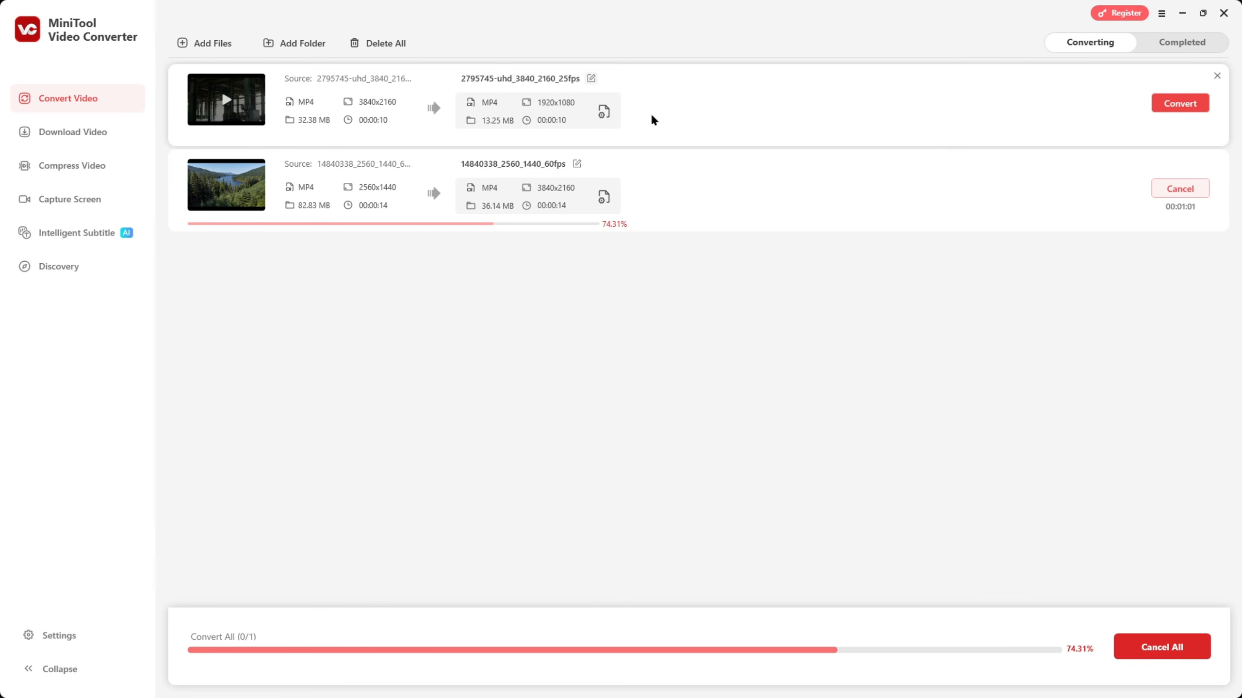
Step: Start converting 2795745-uhd_3840_2160_25fps, check the CPU usage in Task Manager and minimize it
{"action": "left_click", "coordinate": [1185, 104]}
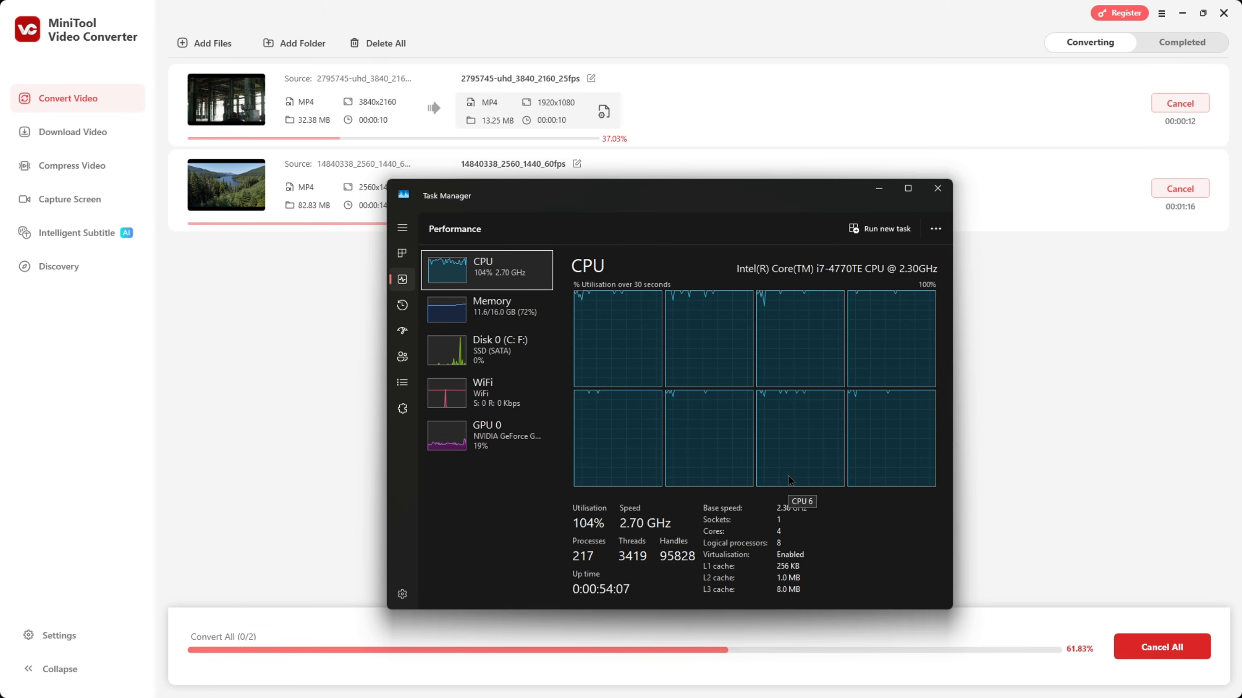
{"action": "left_click", "coordinate": [879, 189]}
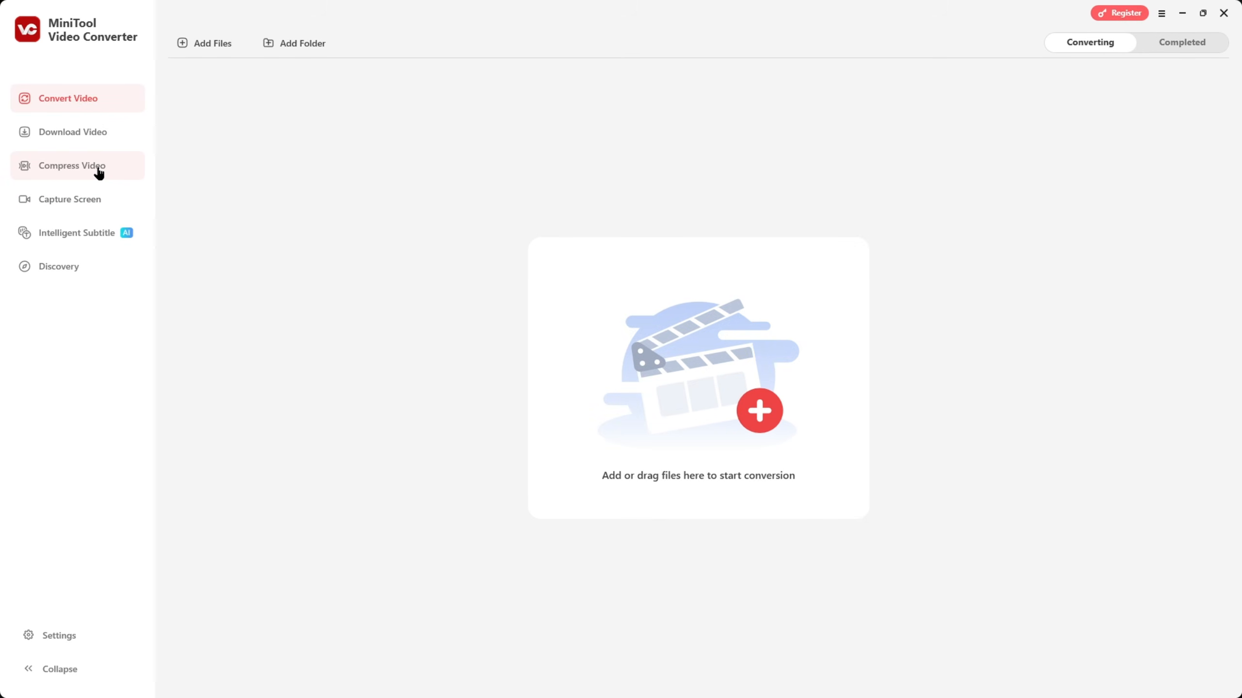
Step: Switch to the Compress Video module and import 4825138-uhd_3840_2160_30fps from the Downloads folder
{"action": "left_click", "coordinate": [98, 168]}
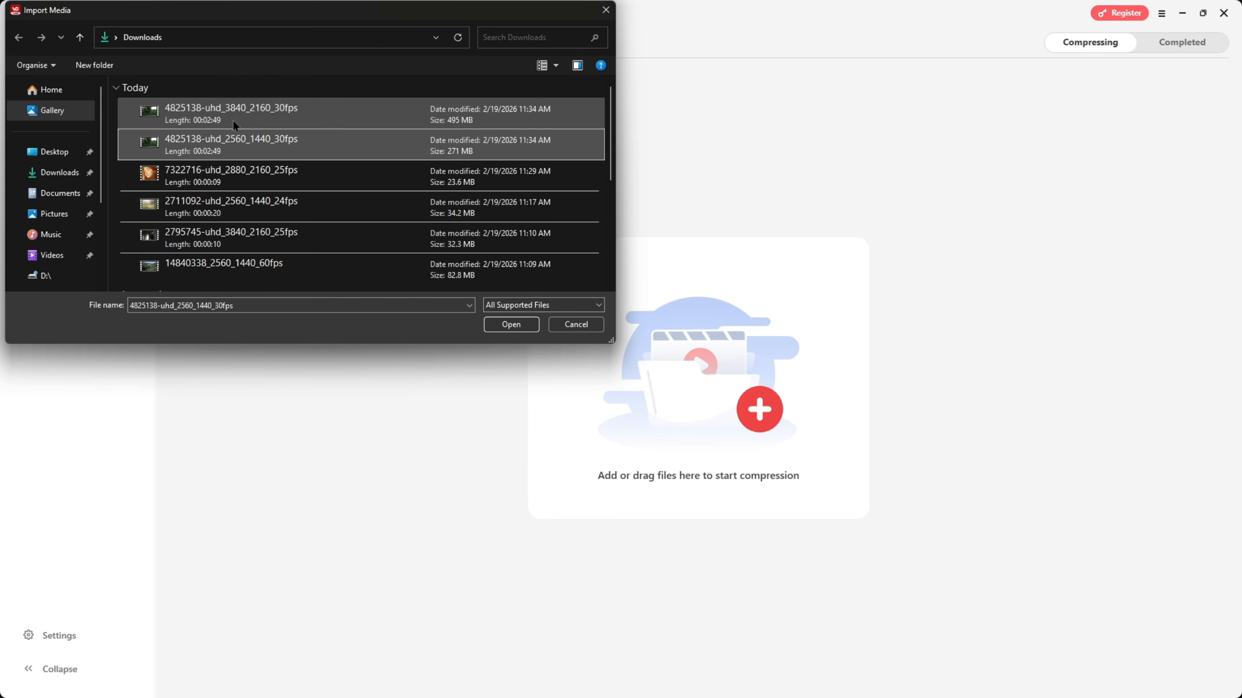
{"action": "double_click", "coordinate": [233, 121]}
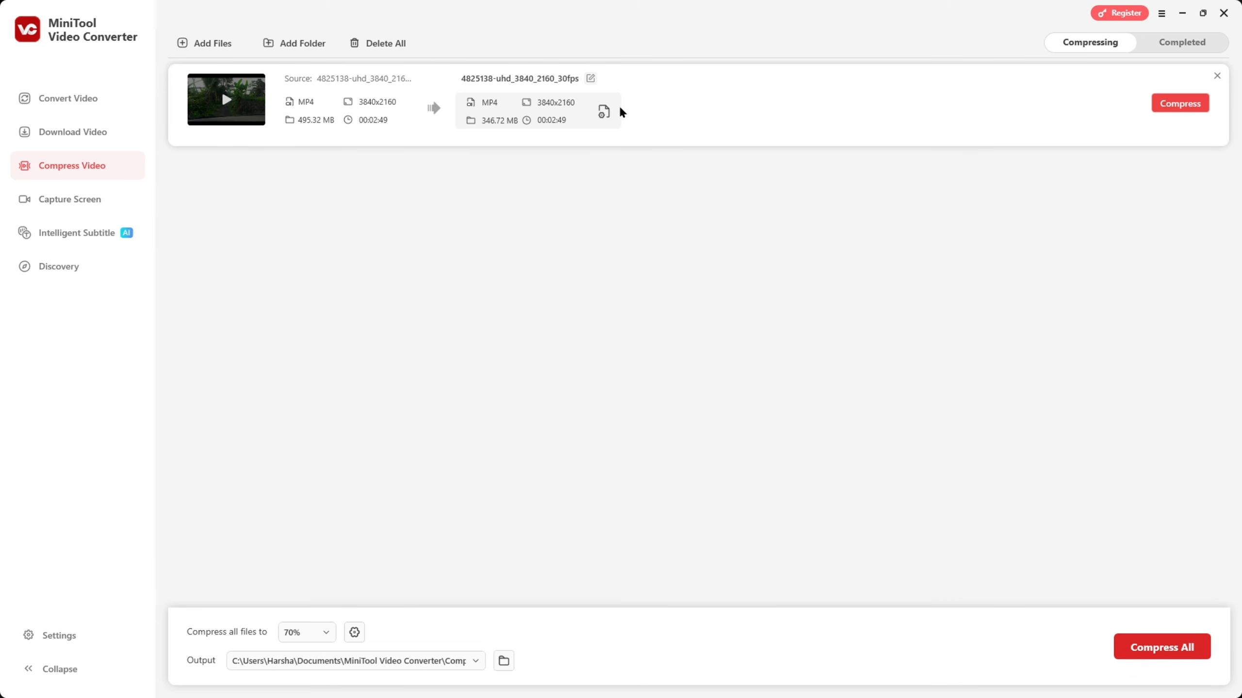
Step: Set the compression level of 4825138-uhd_3840_2160_30fps to 60% and keep MP4 as its format
{"action": "left_click", "coordinate": [606, 112]}
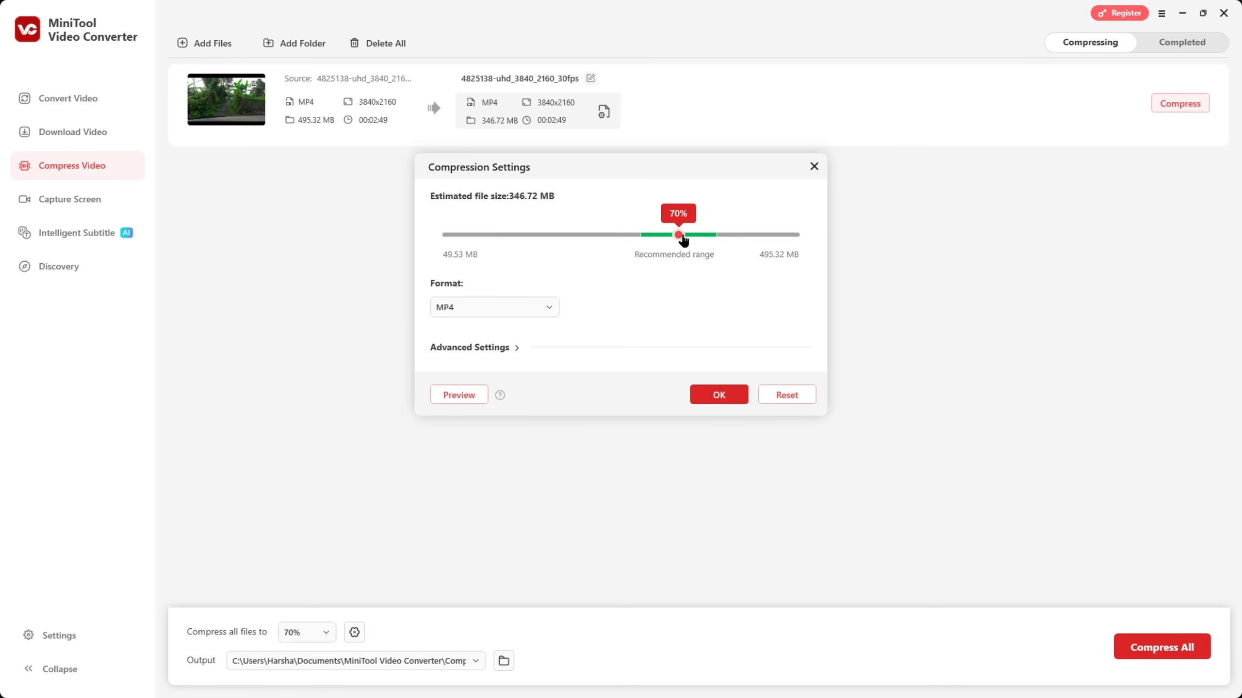
{"action": "left_click_drag", "start_coordinate": [683, 239], "coordinate": [476, 250]}
{"action": "left_click", "coordinate": [641, 236]}
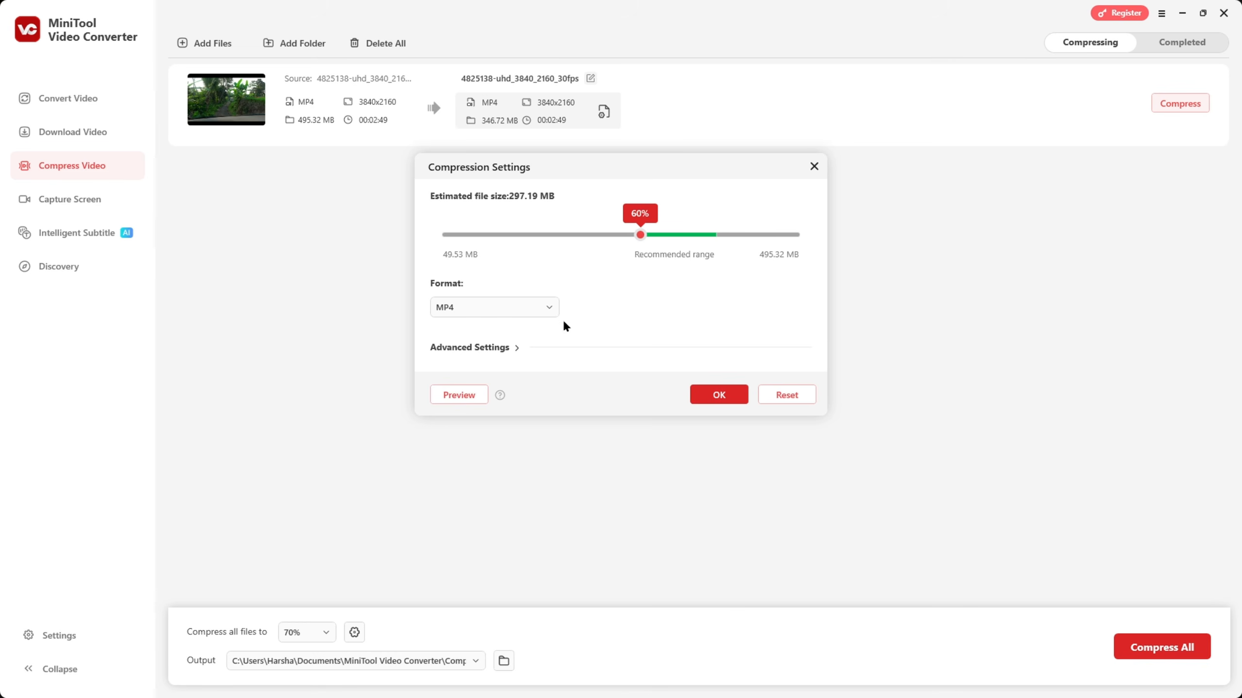
{"action": "left_click", "coordinate": [539, 311]}
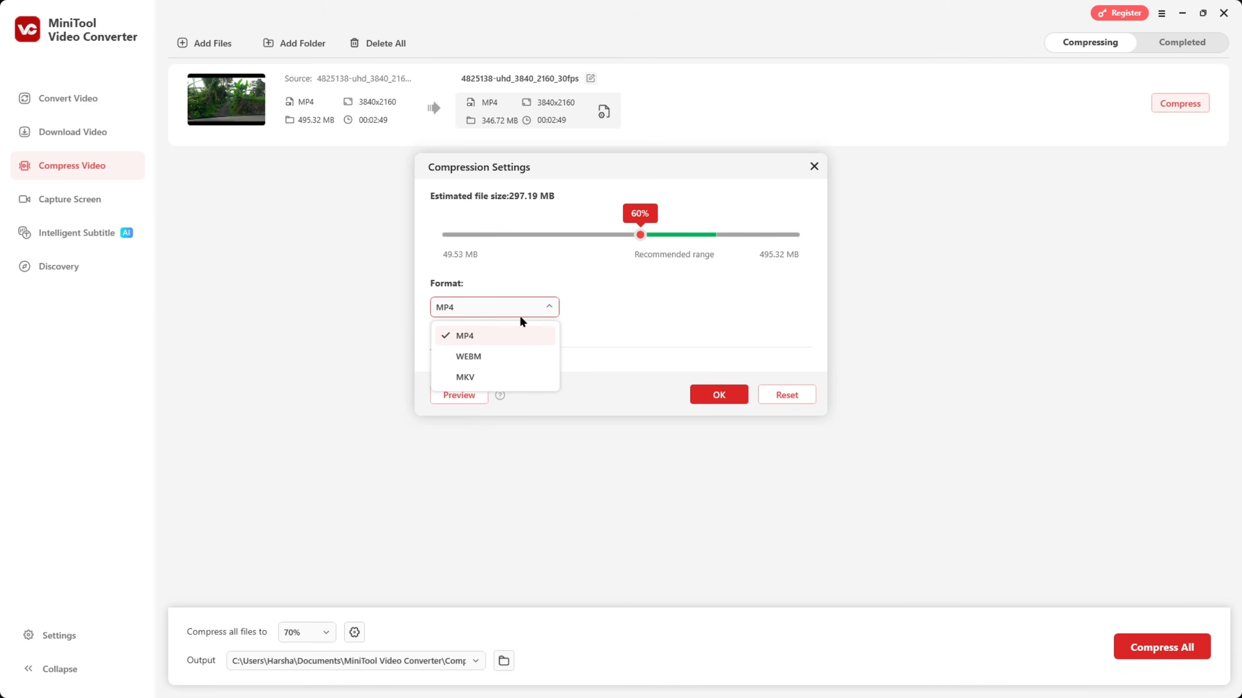
{"action": "left_click", "coordinate": [526, 308]}
Step: Expand the advanced compression settings and look at the video encoder options
{"action": "left_click", "coordinate": [513, 349]}
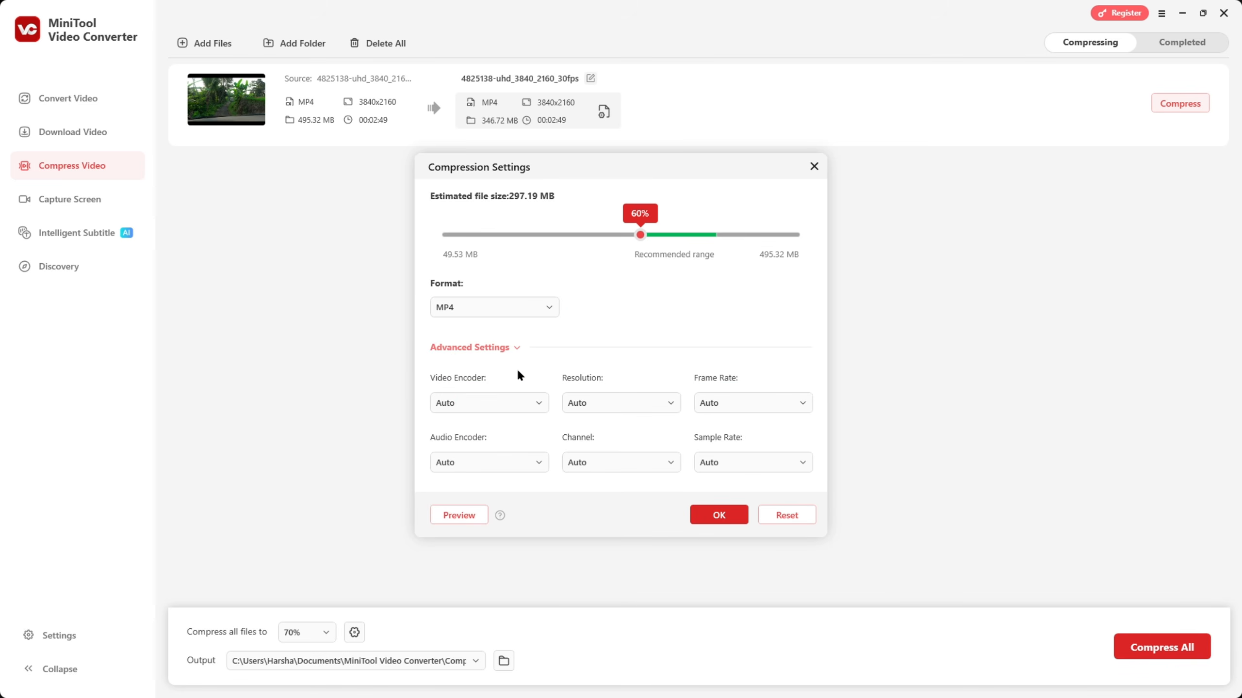
{"action": "left_click", "coordinate": [533, 402]}
{"action": "left_click", "coordinate": [536, 400]}
Step: Preview the compressed clip of 4825138-uhd_3840_2160_30fps, then apply the compression settings and start compressing it
{"action": "left_click", "coordinate": [459, 515]}
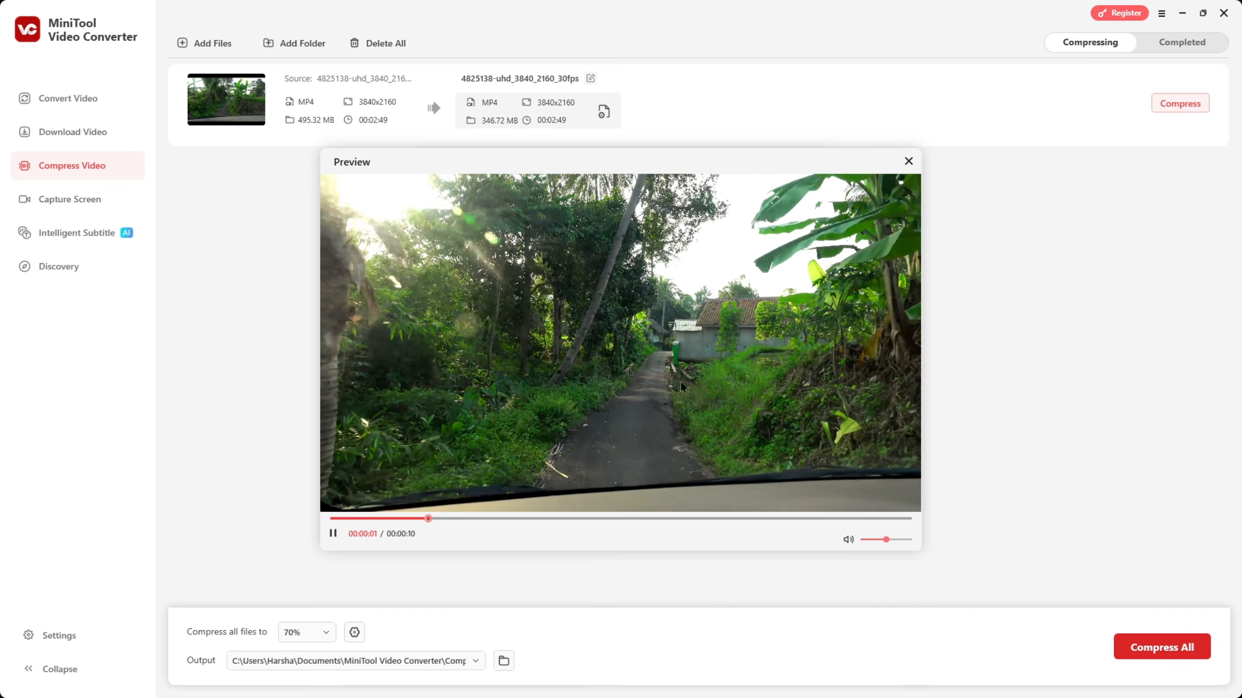
{"action": "left_click", "coordinate": [908, 161]}
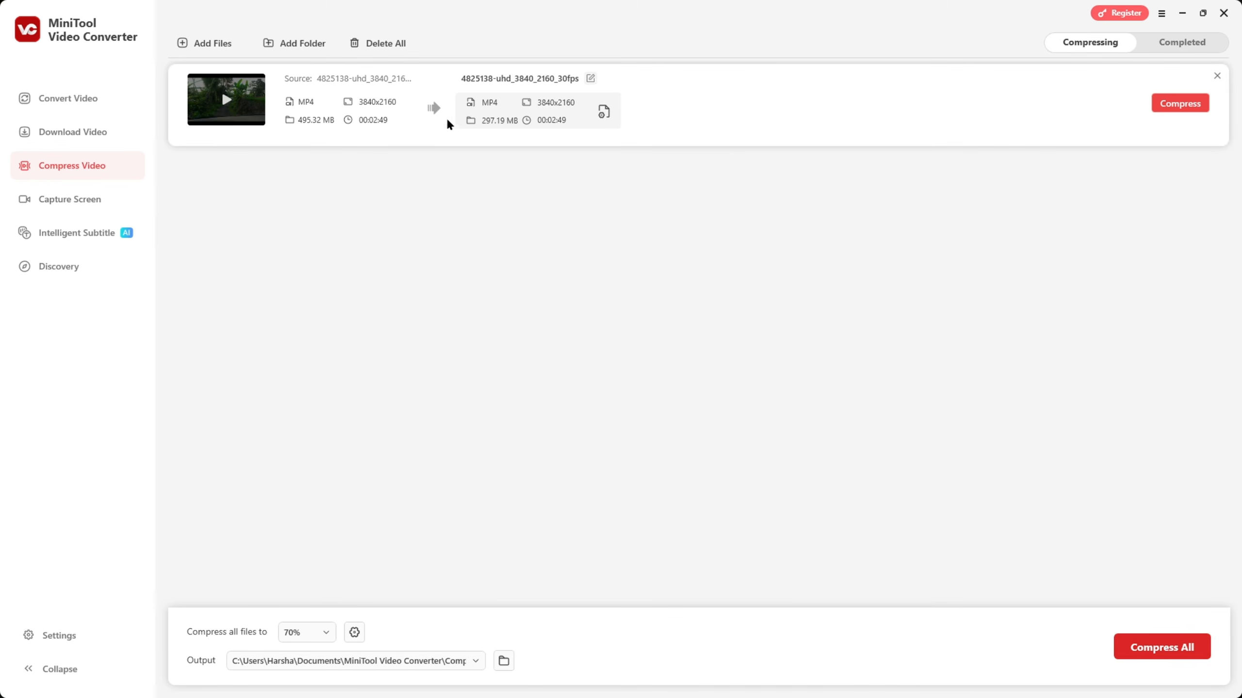
{"action": "left_click", "coordinate": [1176, 105]}
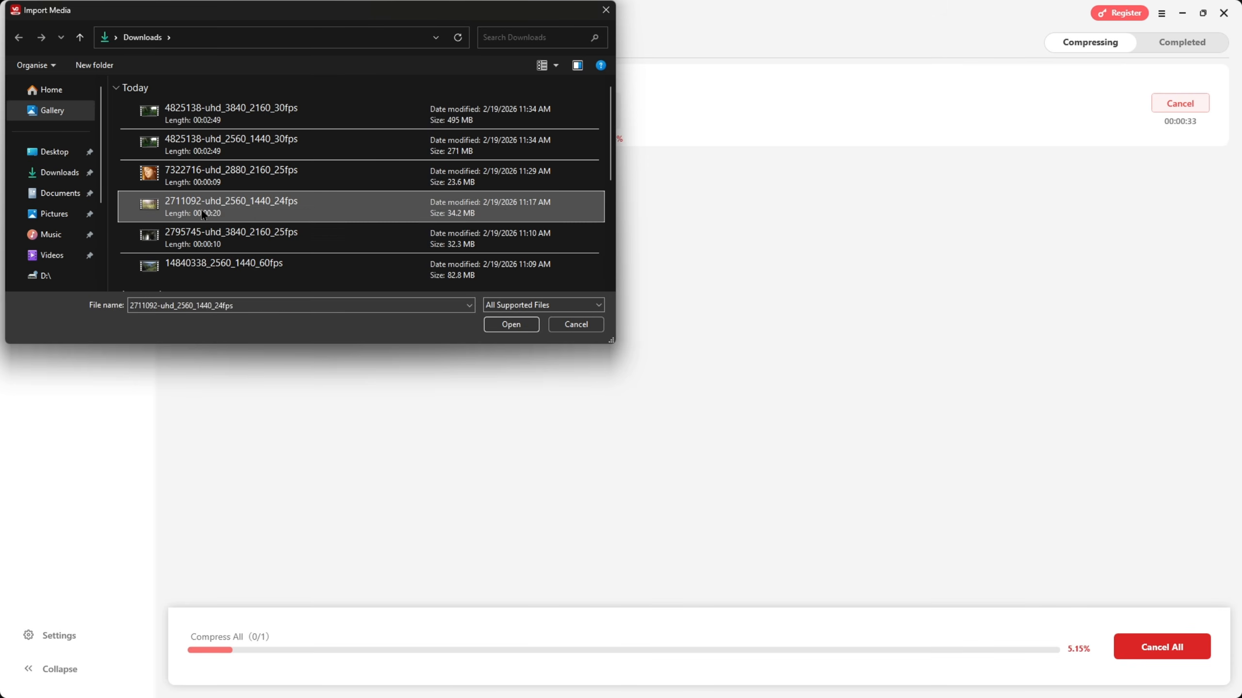
Step: Play 2711092-uhd_2560_1440_24fps in VLC media player from the import dialog
{"action": "right_click", "coordinate": [182, 208]}
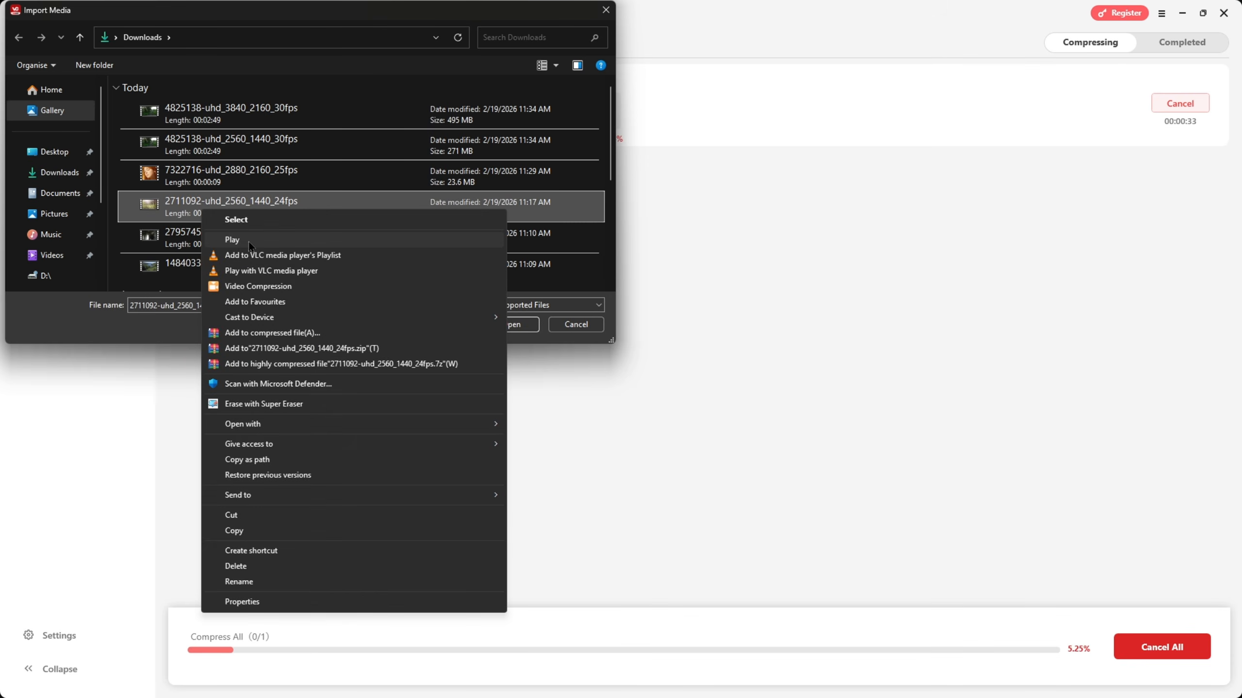
{"action": "left_click", "coordinate": [359, 272]}
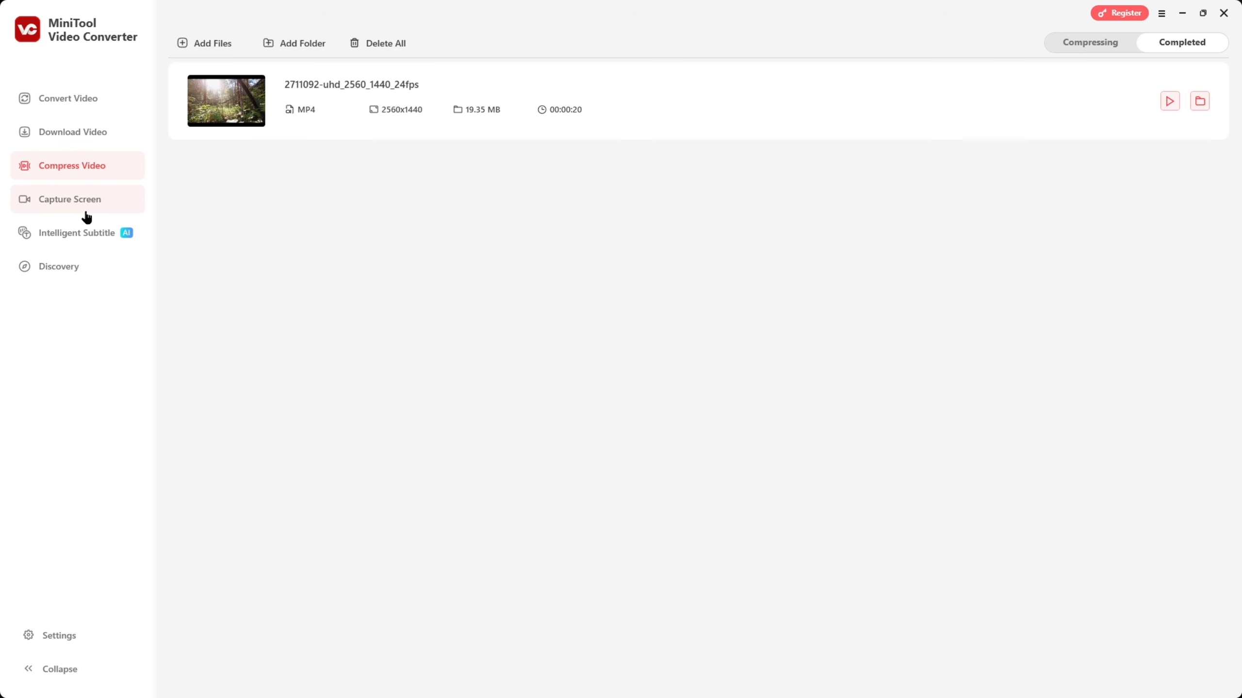
Step: Open the screen recorder from the Capture Screen module and try out marking a custom recording region
{"action": "left_click", "coordinate": [86, 215]}
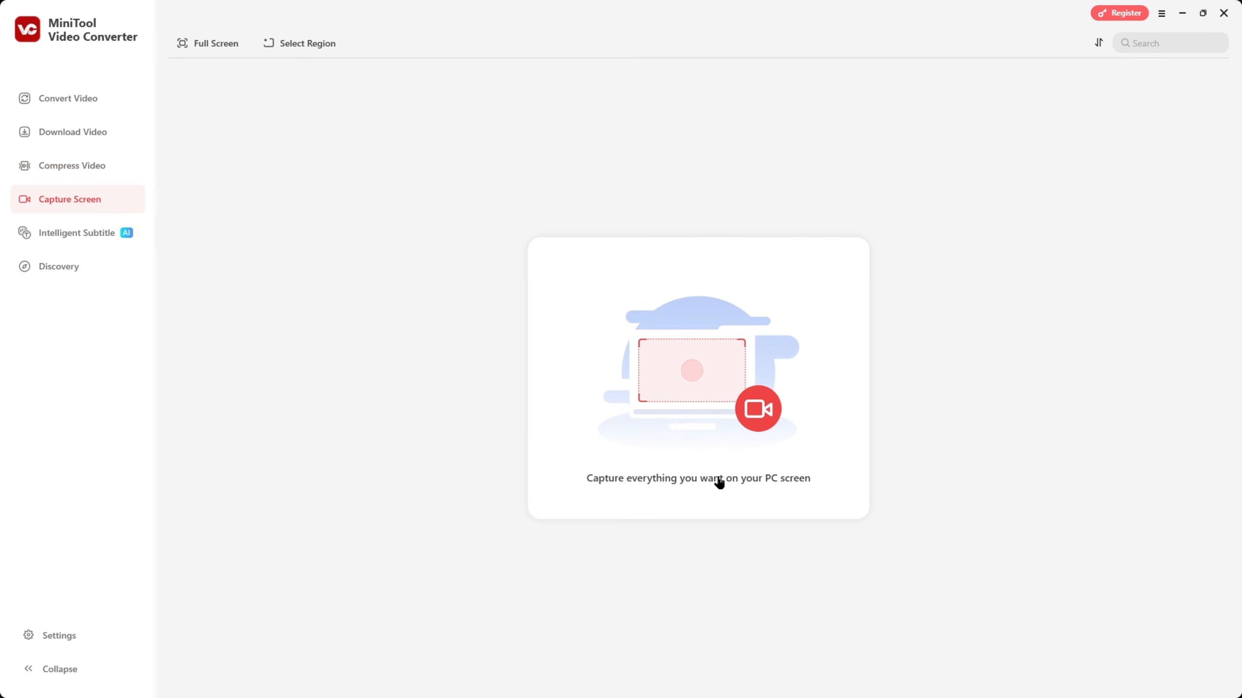
{"action": "left_click", "coordinate": [677, 387]}
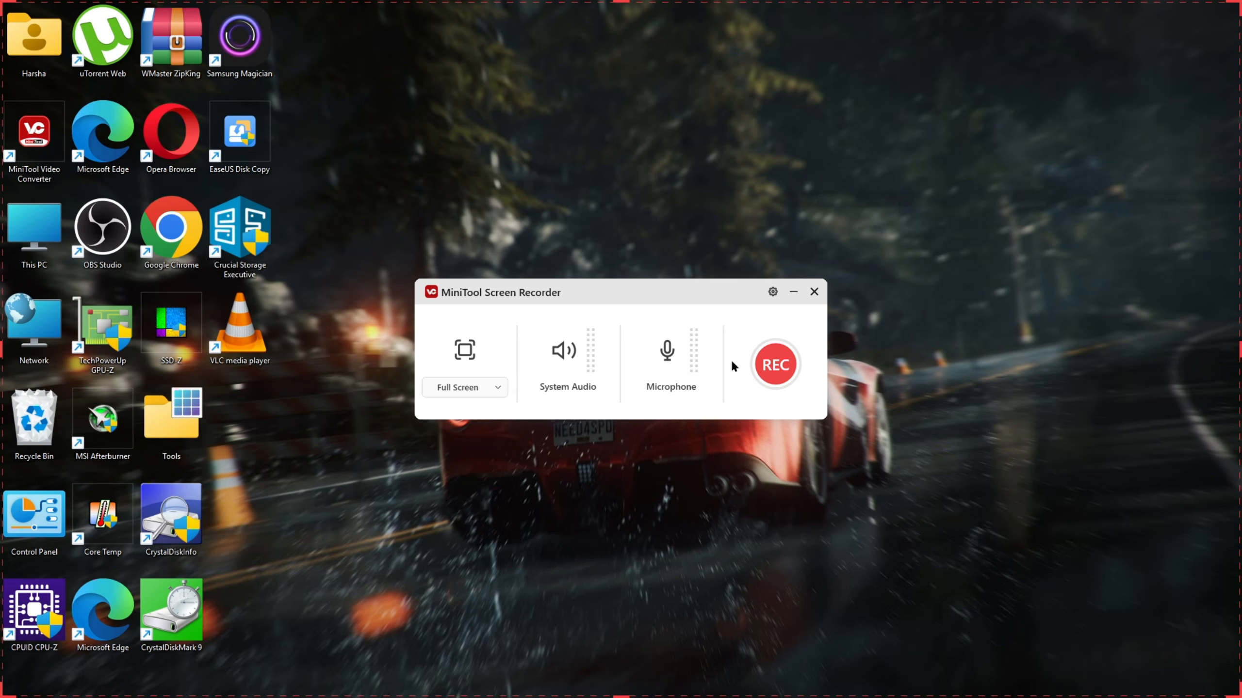
{"action": "left_click_drag", "start_coordinate": [335, 134], "coordinate": [978, 566]}
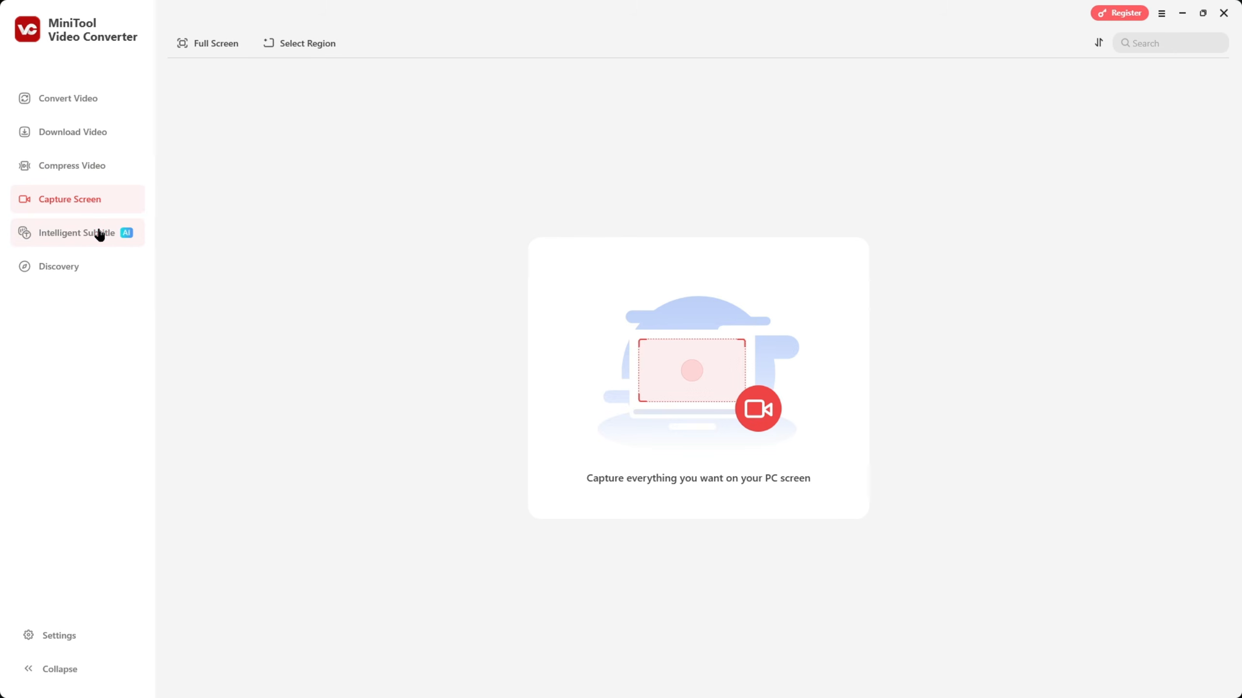
Step: Open the Intelligent Subtitle module and import the Veo 3 demo Sailor and the sea(1) video to generate its subtitles
{"action": "left_click", "coordinate": [100, 233]}
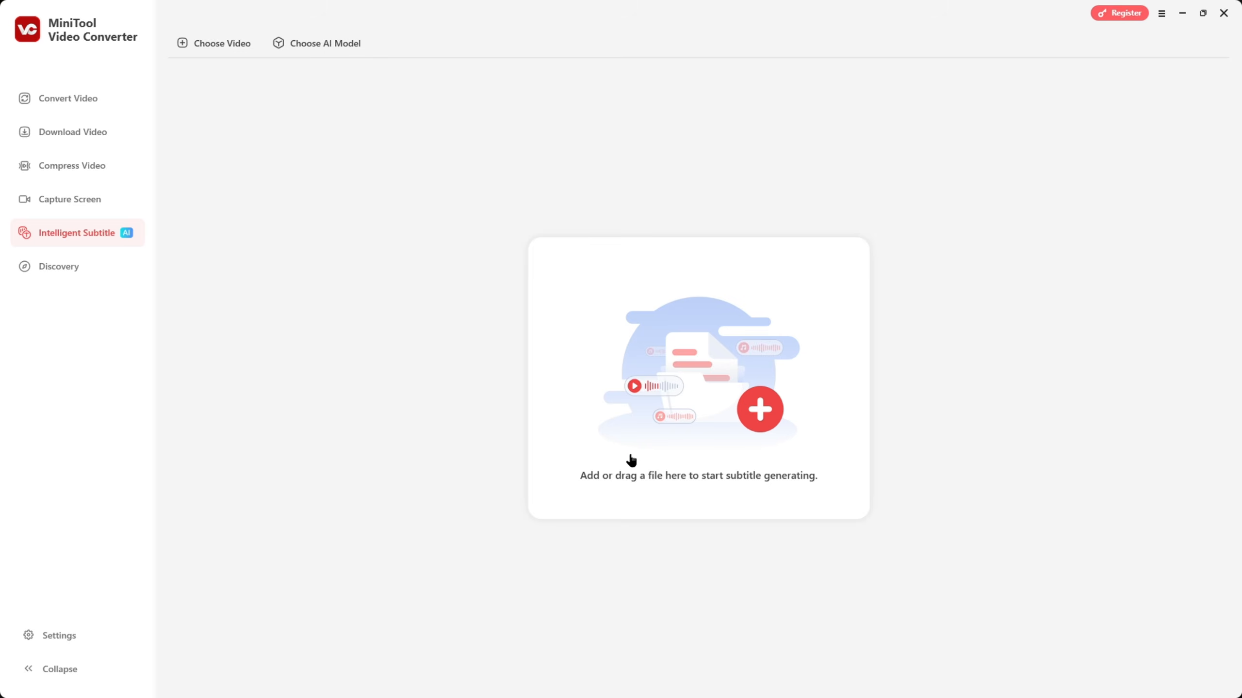
{"action": "left_click", "coordinate": [316, 43]}
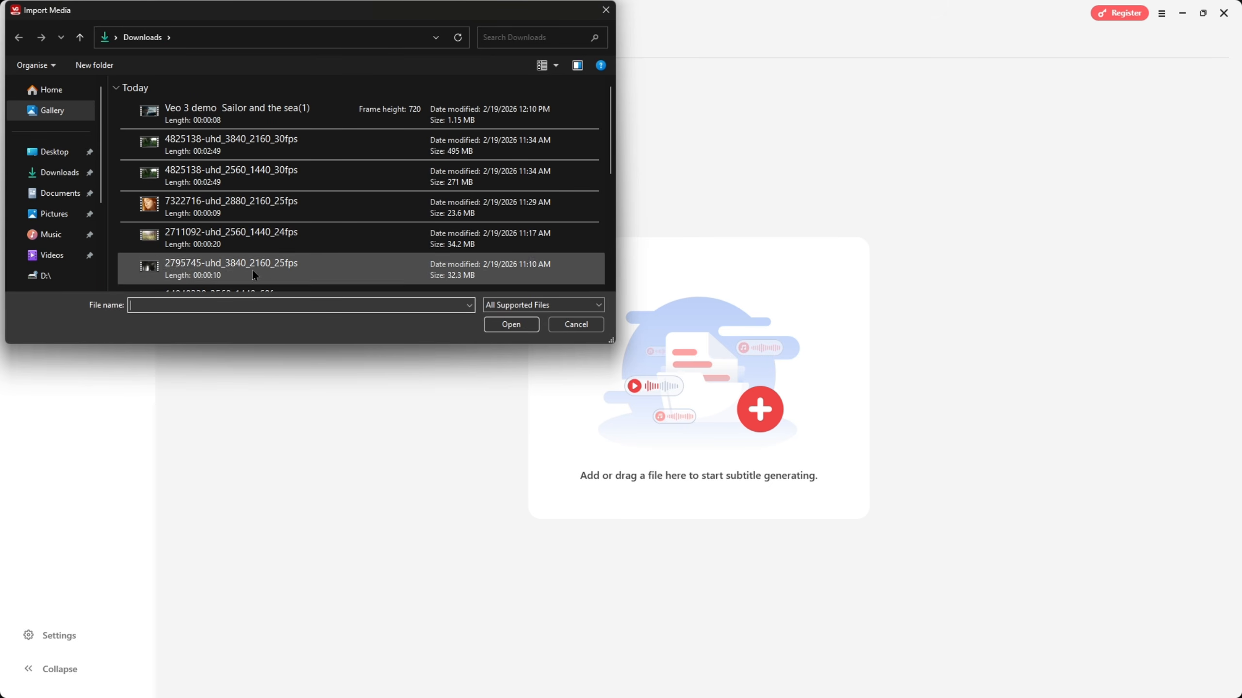
{"action": "double_click", "coordinate": [254, 118]}
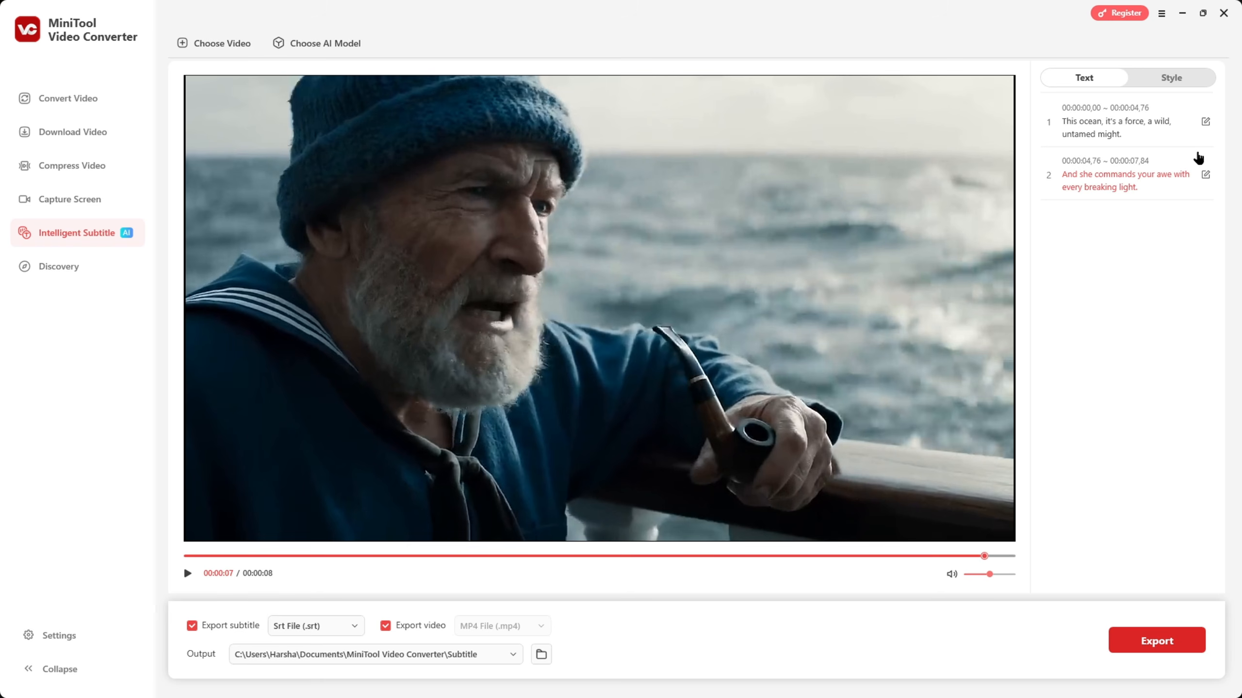
Step: Style the subtitles in a Bahnschrift font at size 14, positioned bottom centre with a 26 offset, and export the subtitles and video
{"action": "left_click", "coordinate": [1173, 77]}
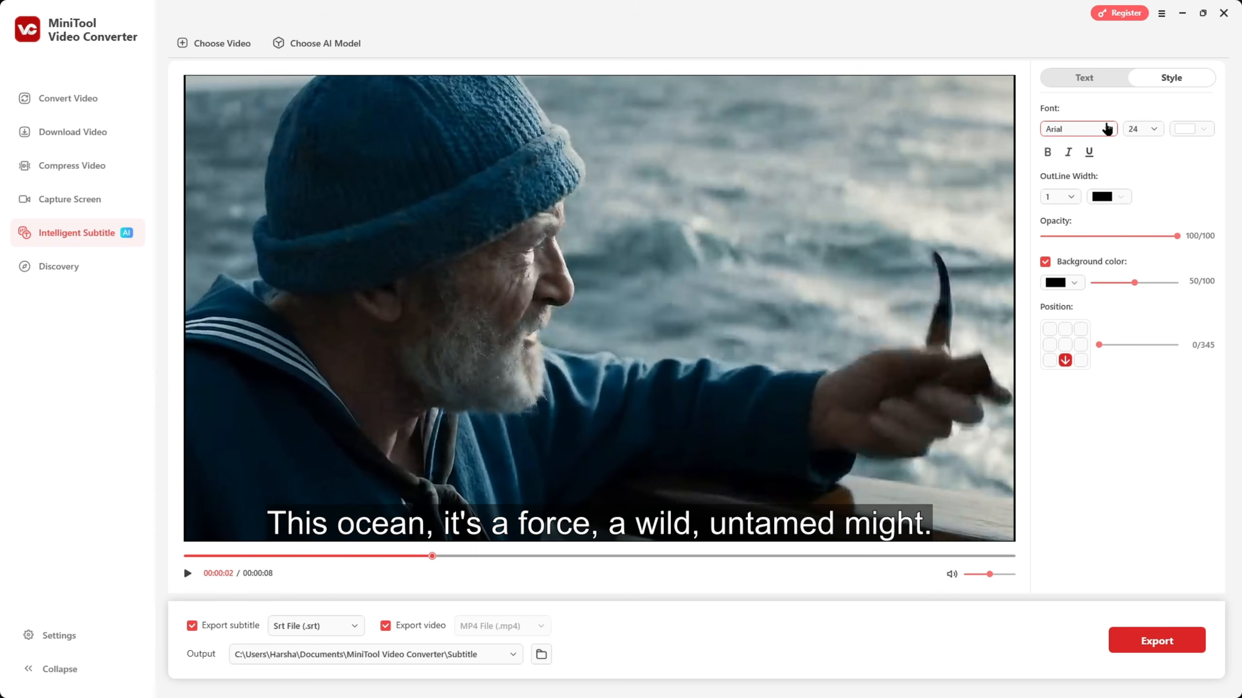
{"action": "left_click", "coordinate": [1101, 129]}
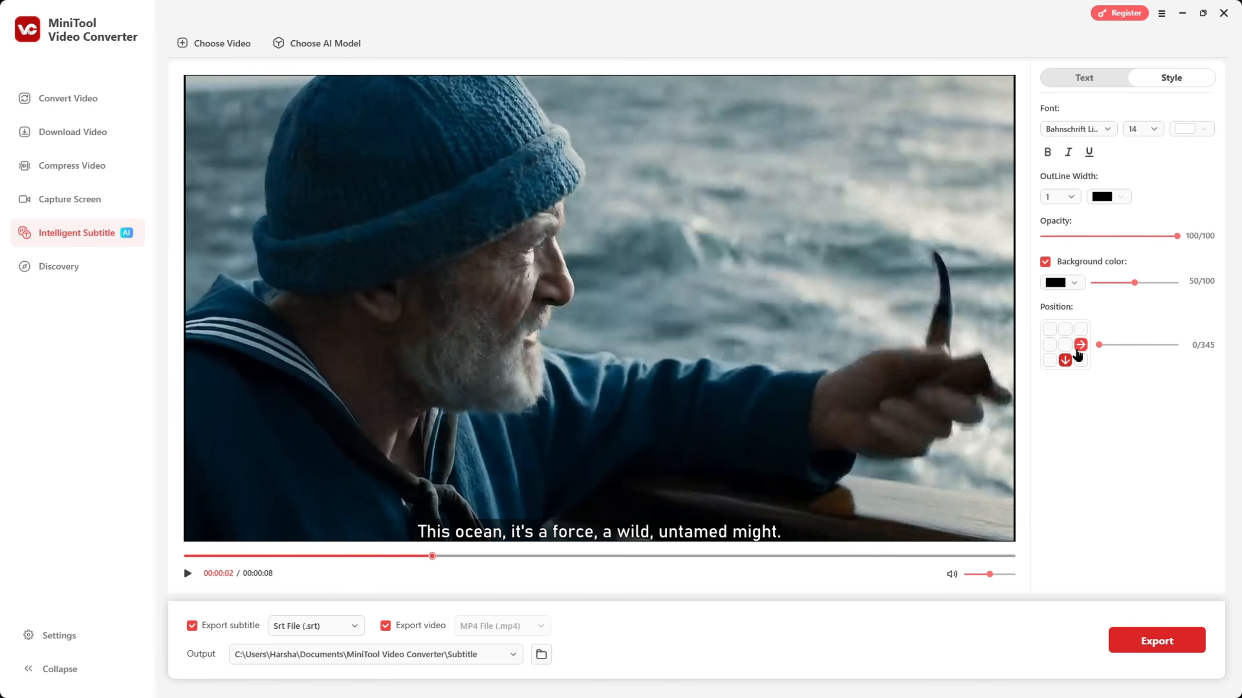
{"action": "left_click", "coordinate": [1065, 344]}
{"action": "left_click", "coordinate": [1066, 360]}
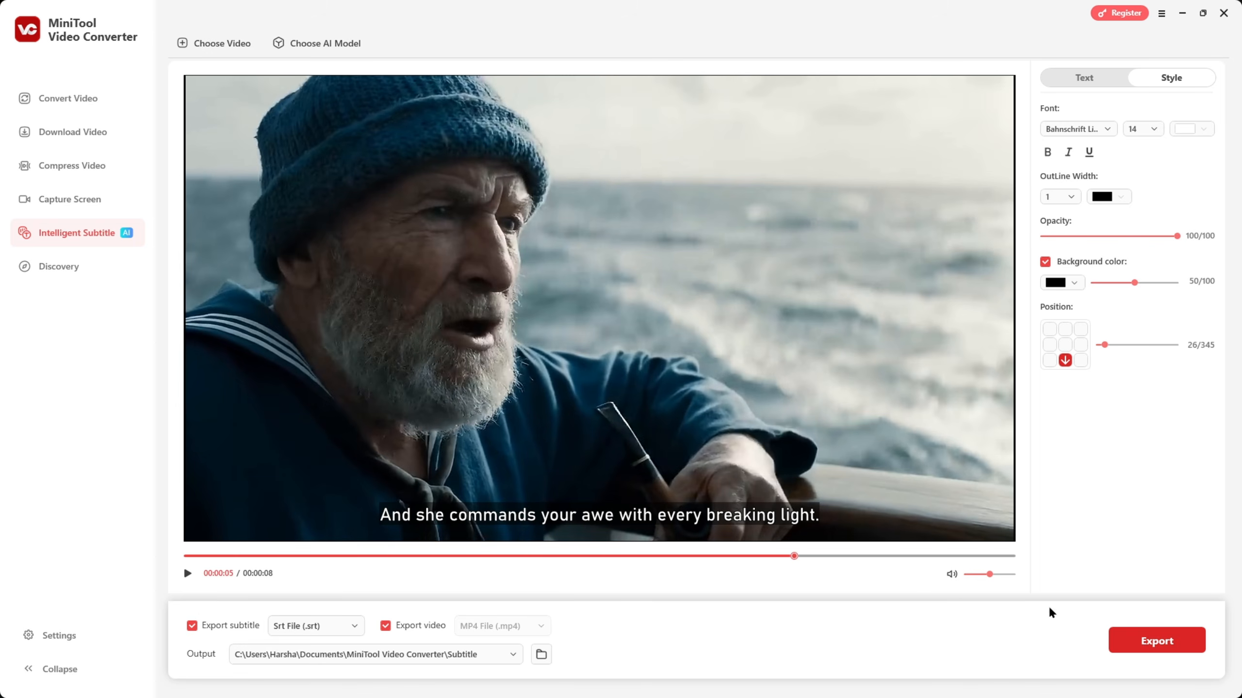
{"action": "left_click", "coordinate": [1143, 642]}
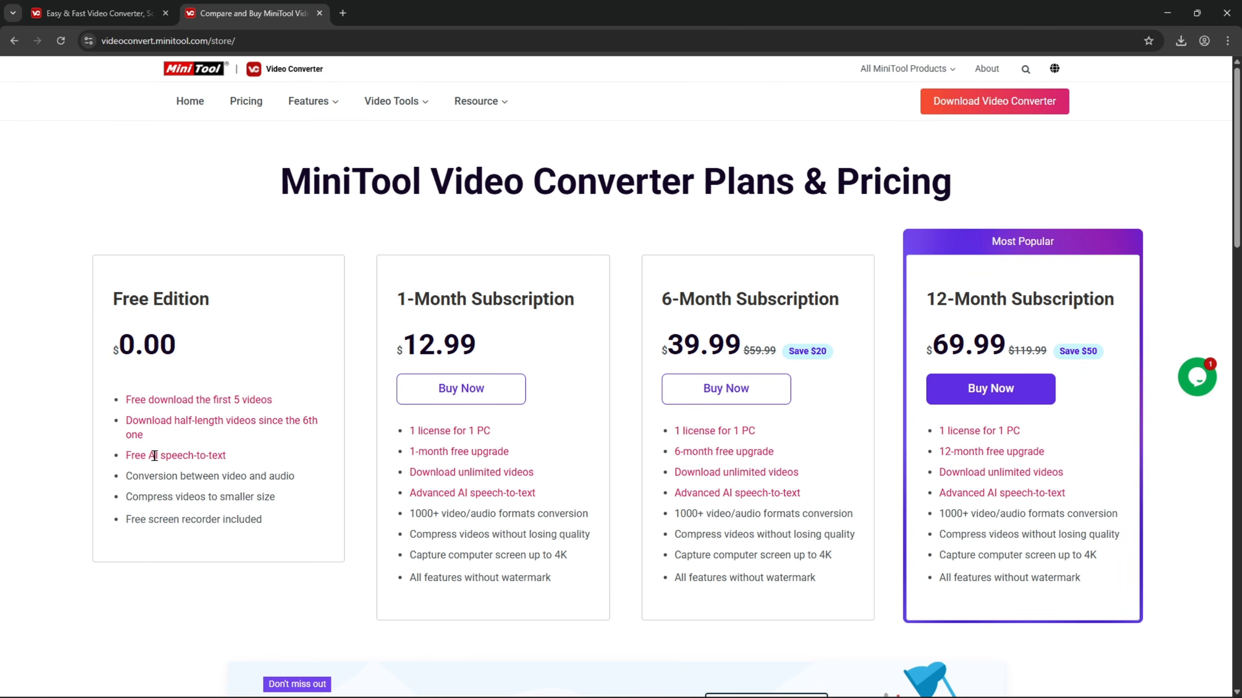
Step: In the browser, review the Free Edition's AI speech-to-text and compression entries on the pricing page, and look through the homepage's key features
{"action": "left_click_drag", "start_coordinate": [154, 456], "coordinate": [227, 457]}
{"action": "left_click", "coordinate": [224, 506]}
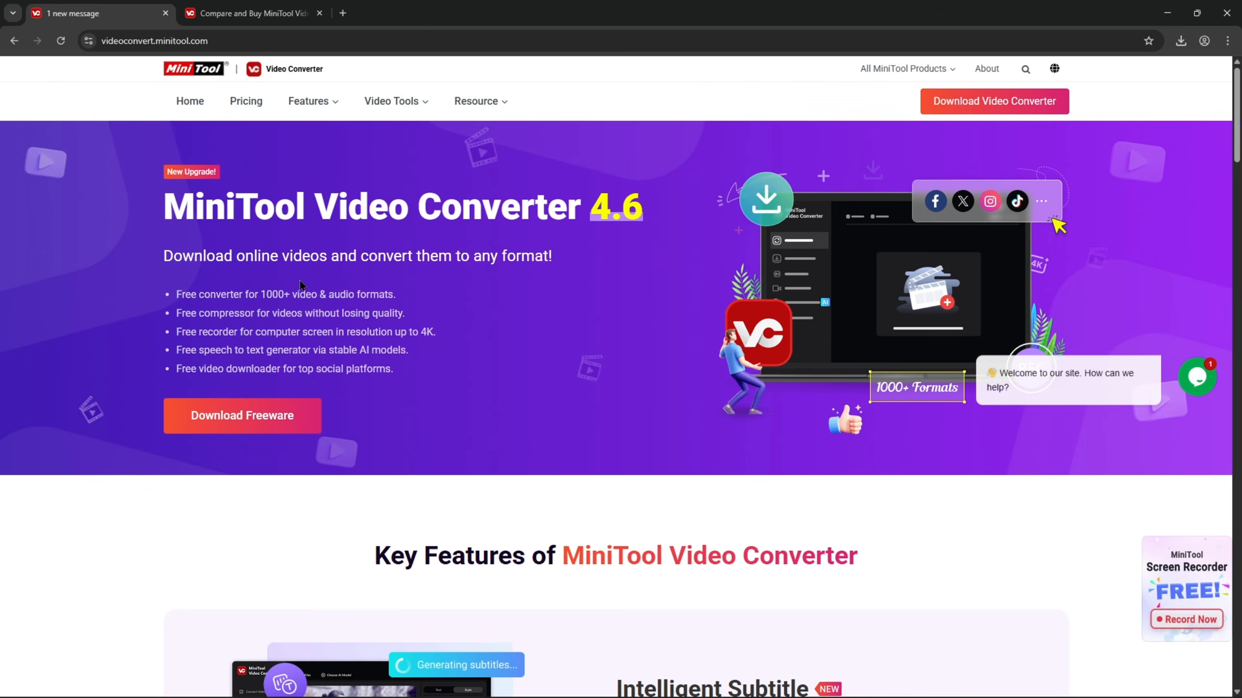
{"action": "scroll", "coordinate": [593, 504], "scroll_direction": "down", "scroll_amount": 1}
{"action": "scroll", "coordinate": [593, 503], "scroll_direction": "down", "scroll_amount": 8}
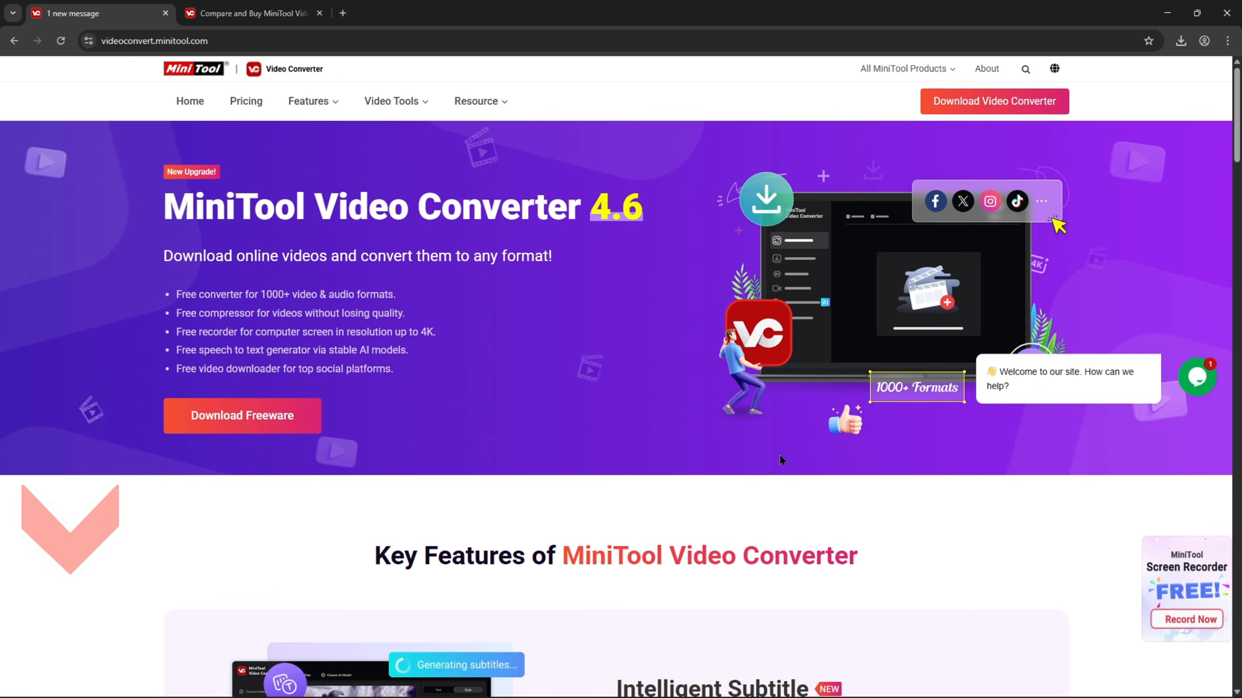
{"action": "scroll", "coordinate": [521, 514], "scroll_direction": "down", "scroll_amount": 4}
{"action": "scroll", "coordinate": [521, 514], "scroll_direction": "up", "scroll_amount": 4}
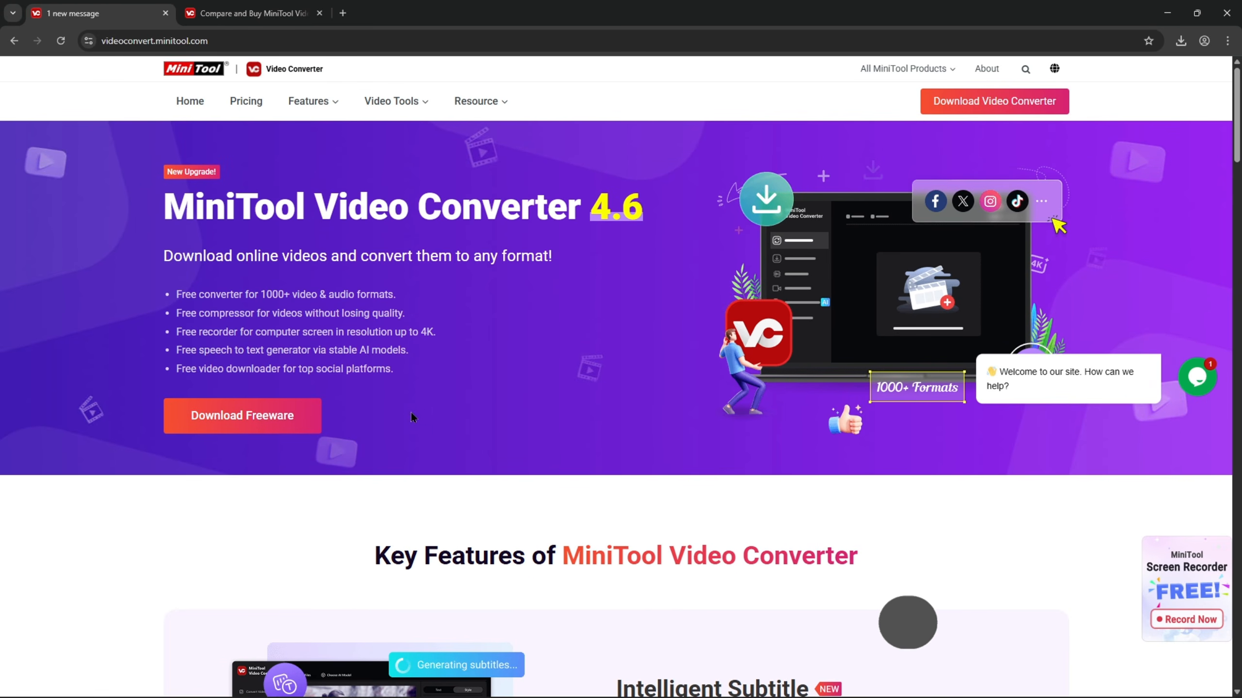
{"action": "scroll", "coordinate": [769, 434], "scroll_direction": "down", "scroll_amount": 8}
{"action": "scroll", "coordinate": [779, 435], "scroll_direction": "down", "scroll_amount": 10}
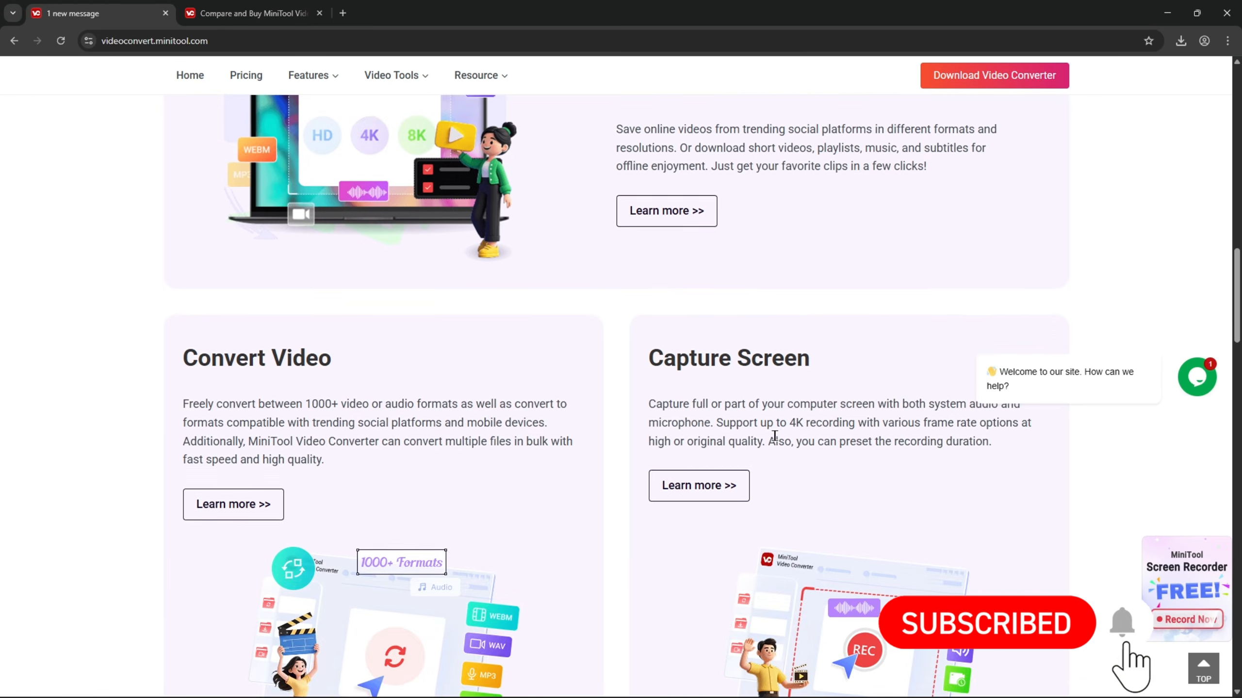
{"action": "scroll", "coordinate": [779, 435], "scroll_direction": "up", "scroll_amount": 10}
{"action": "scroll", "coordinate": [781, 442], "scroll_direction": "up", "scroll_amount": 5}
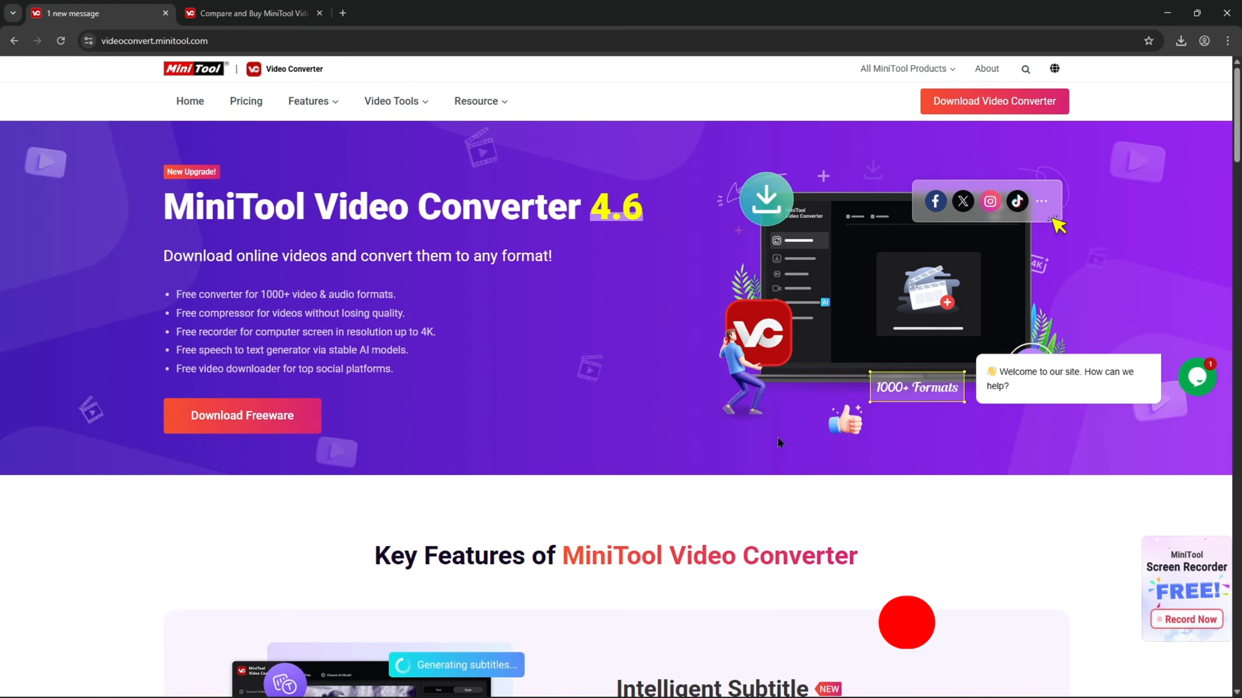